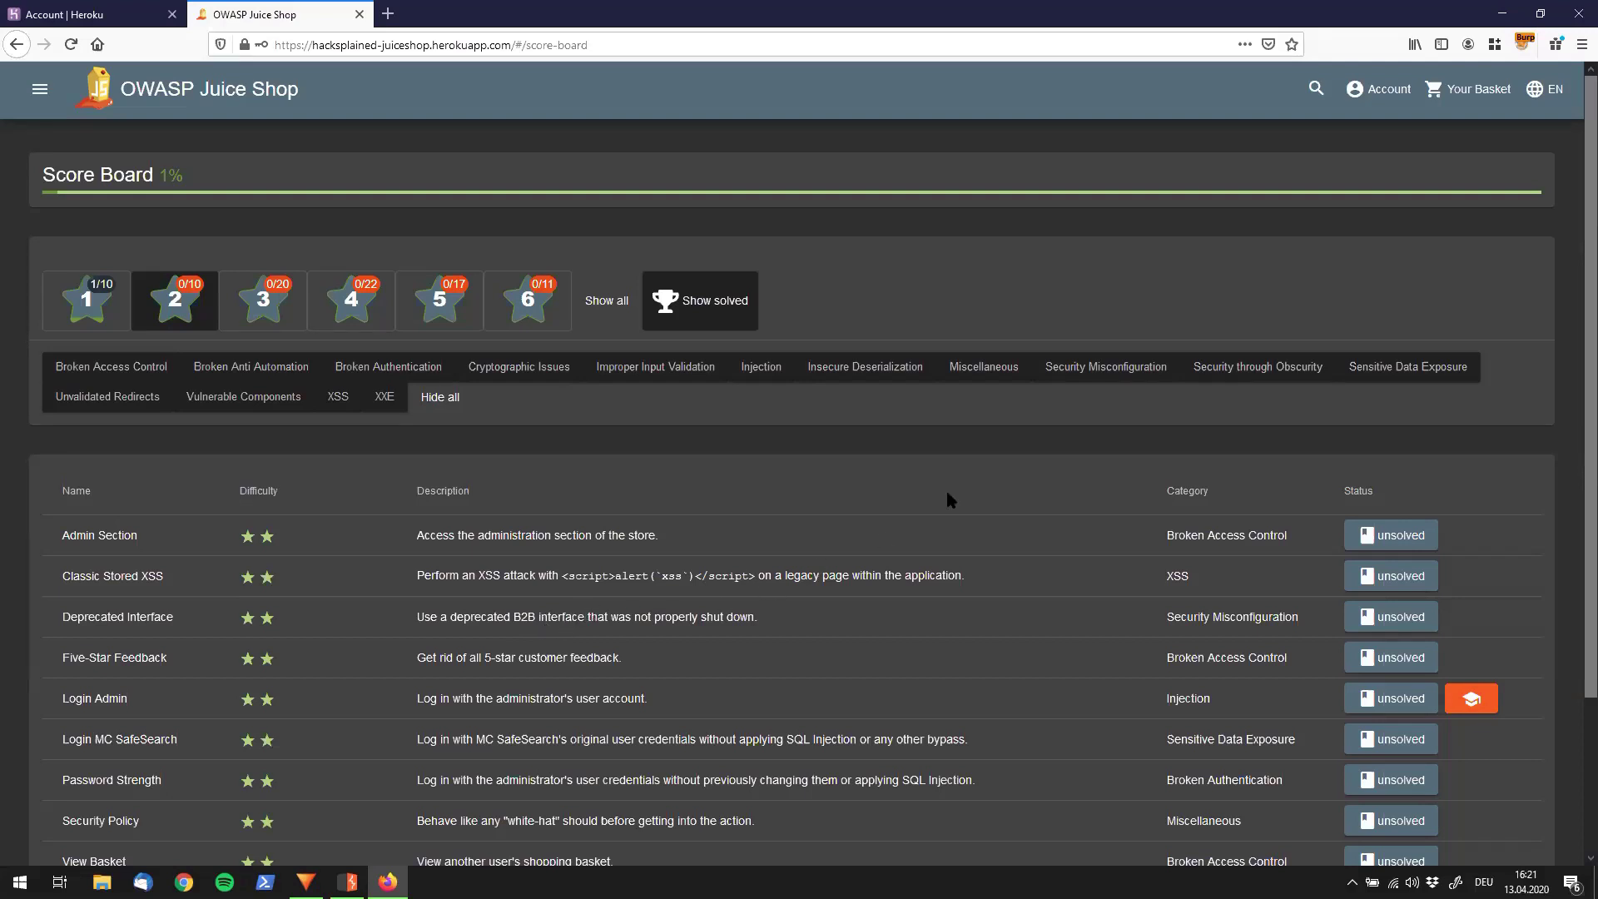
- Glance at the account options, then open the side navigation menu with Contact and Company pages
left_click(1371, 91)
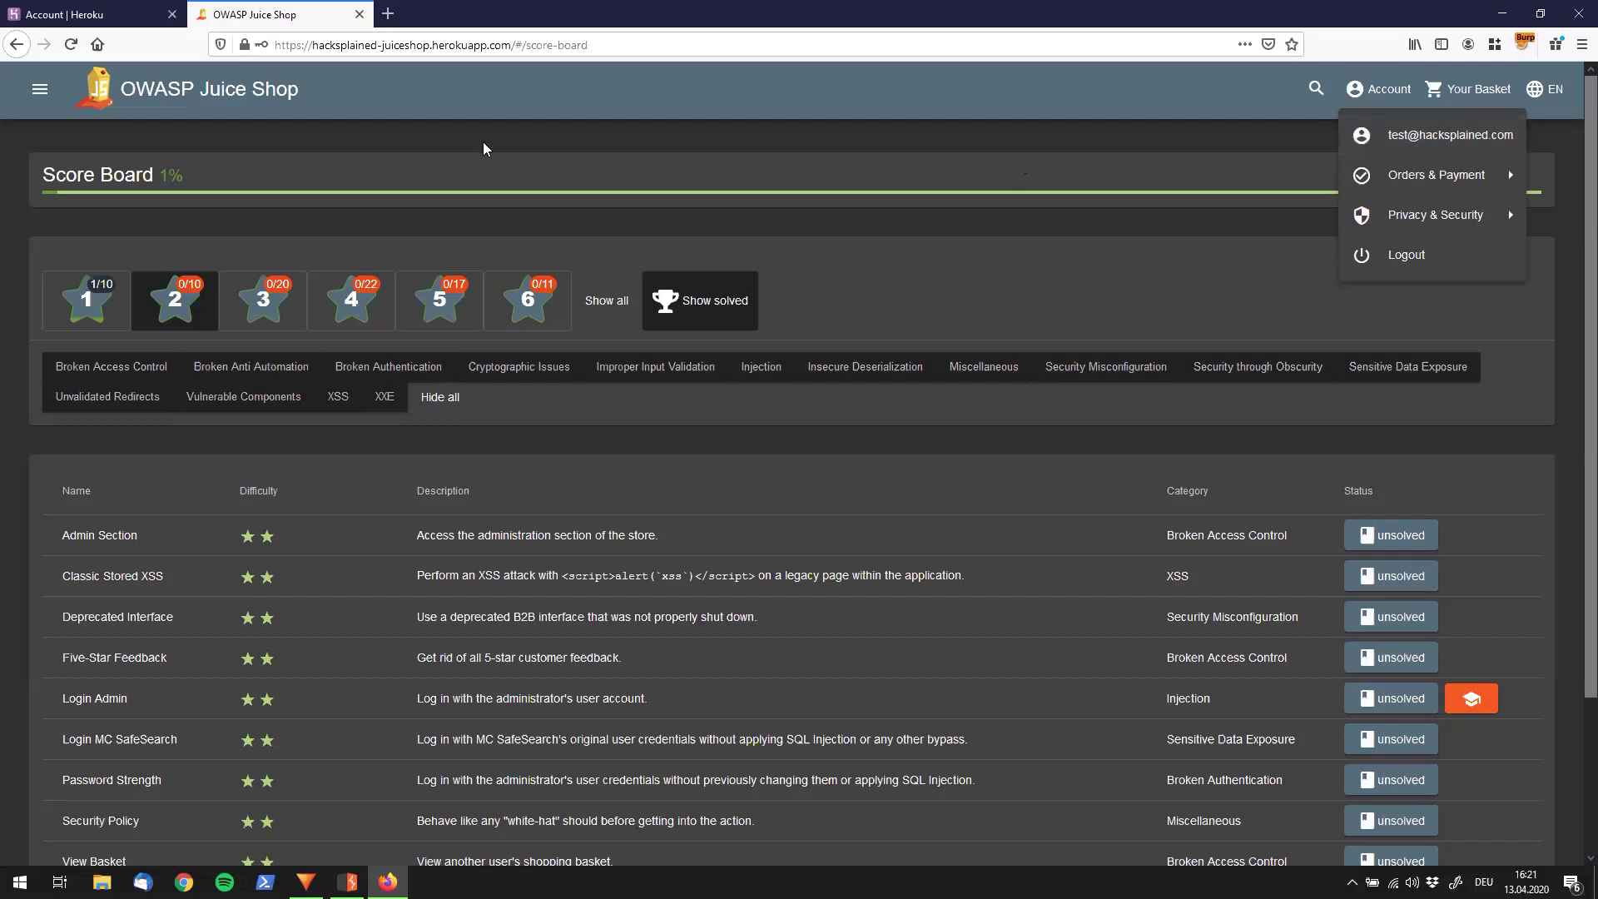
left_click(41, 98)
left_click(41, 98)
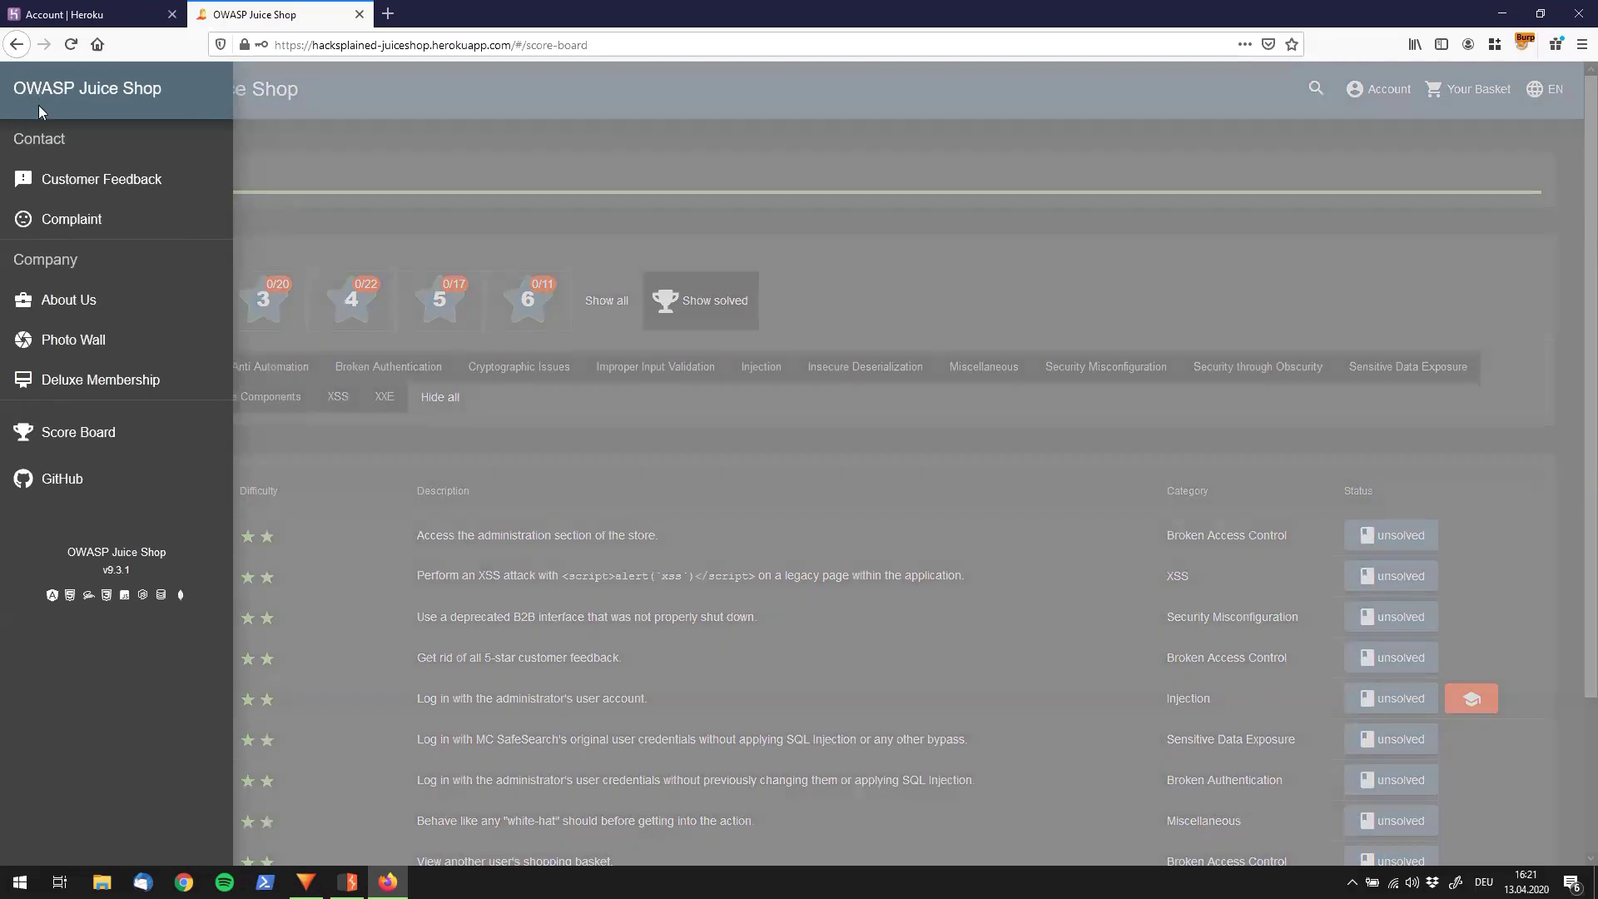
- Go to the Complaint page from the side menu
left_click(105, 226)
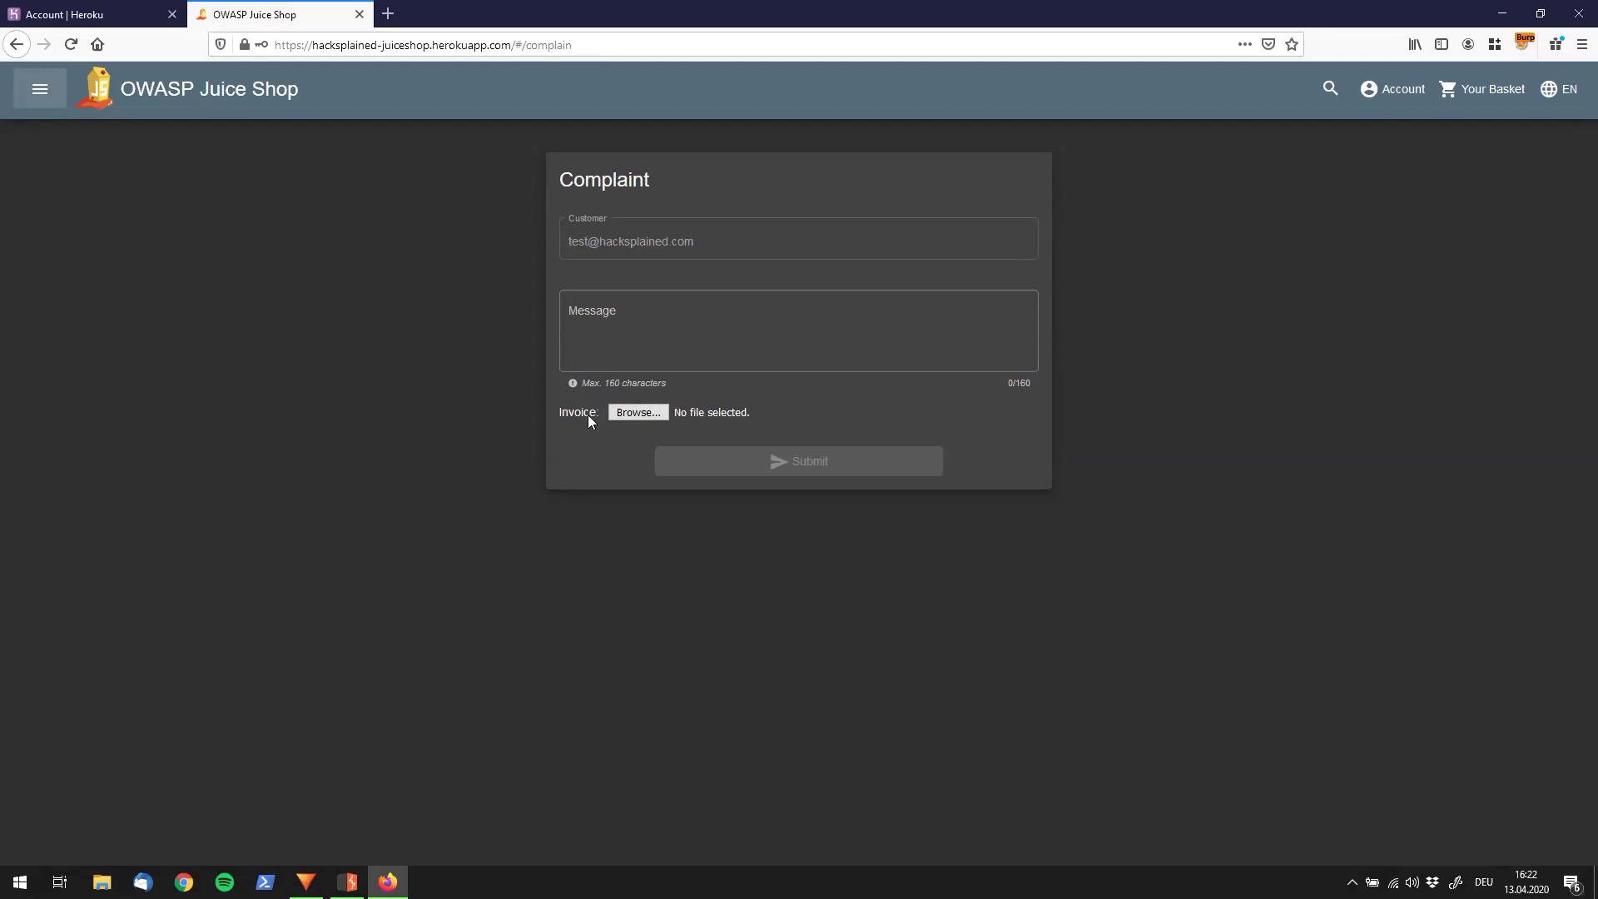
left_click(634, 412)
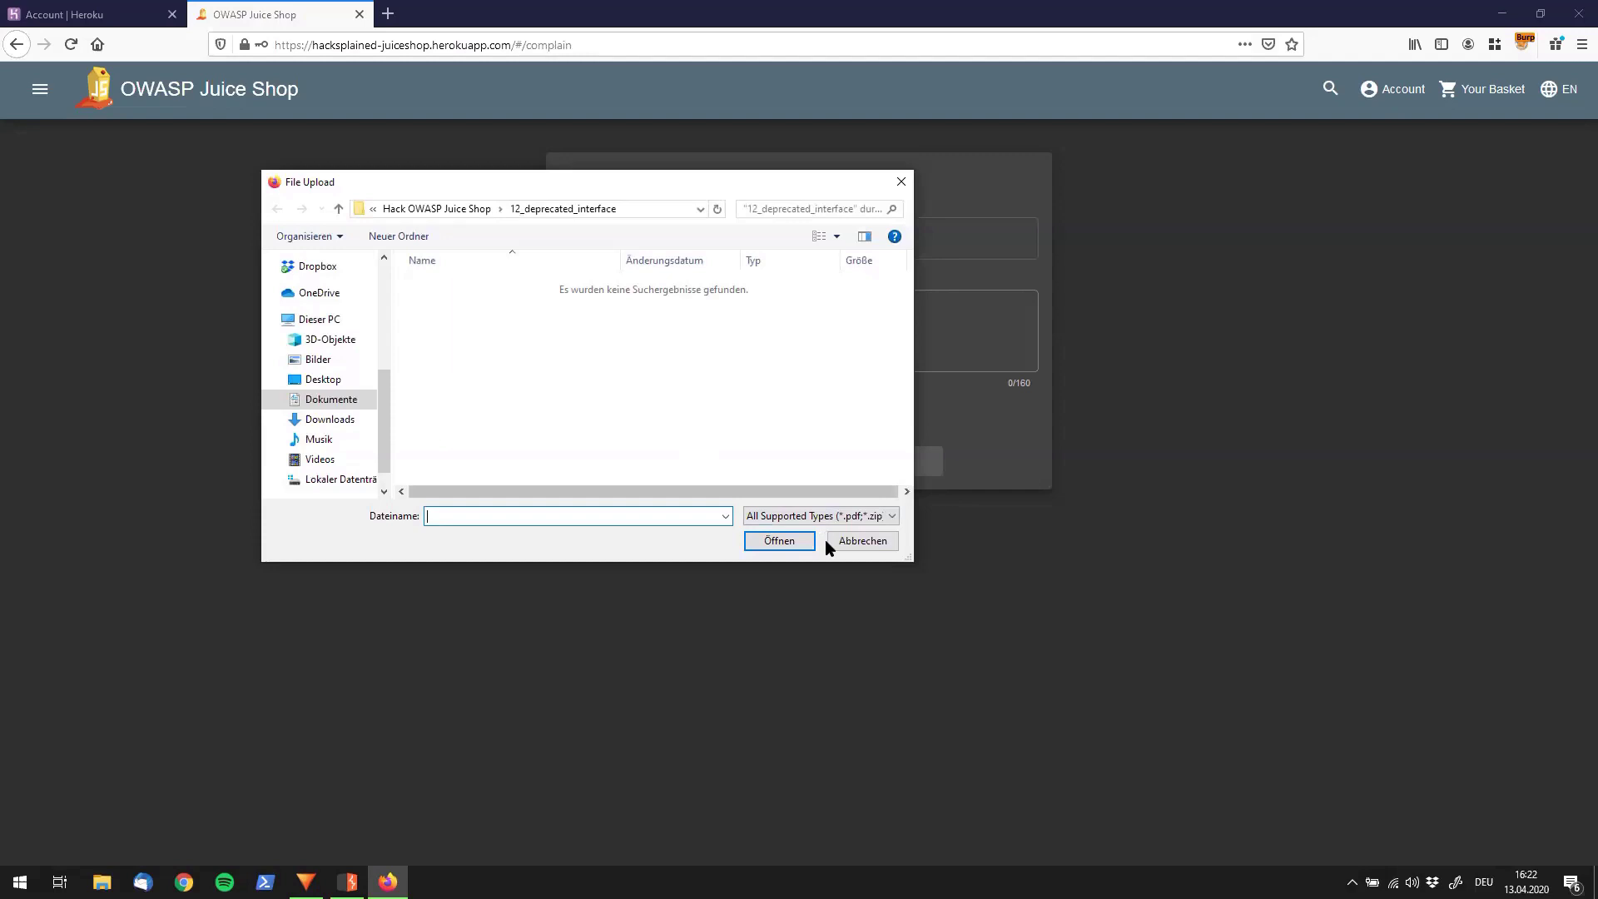
left_click(875, 516)
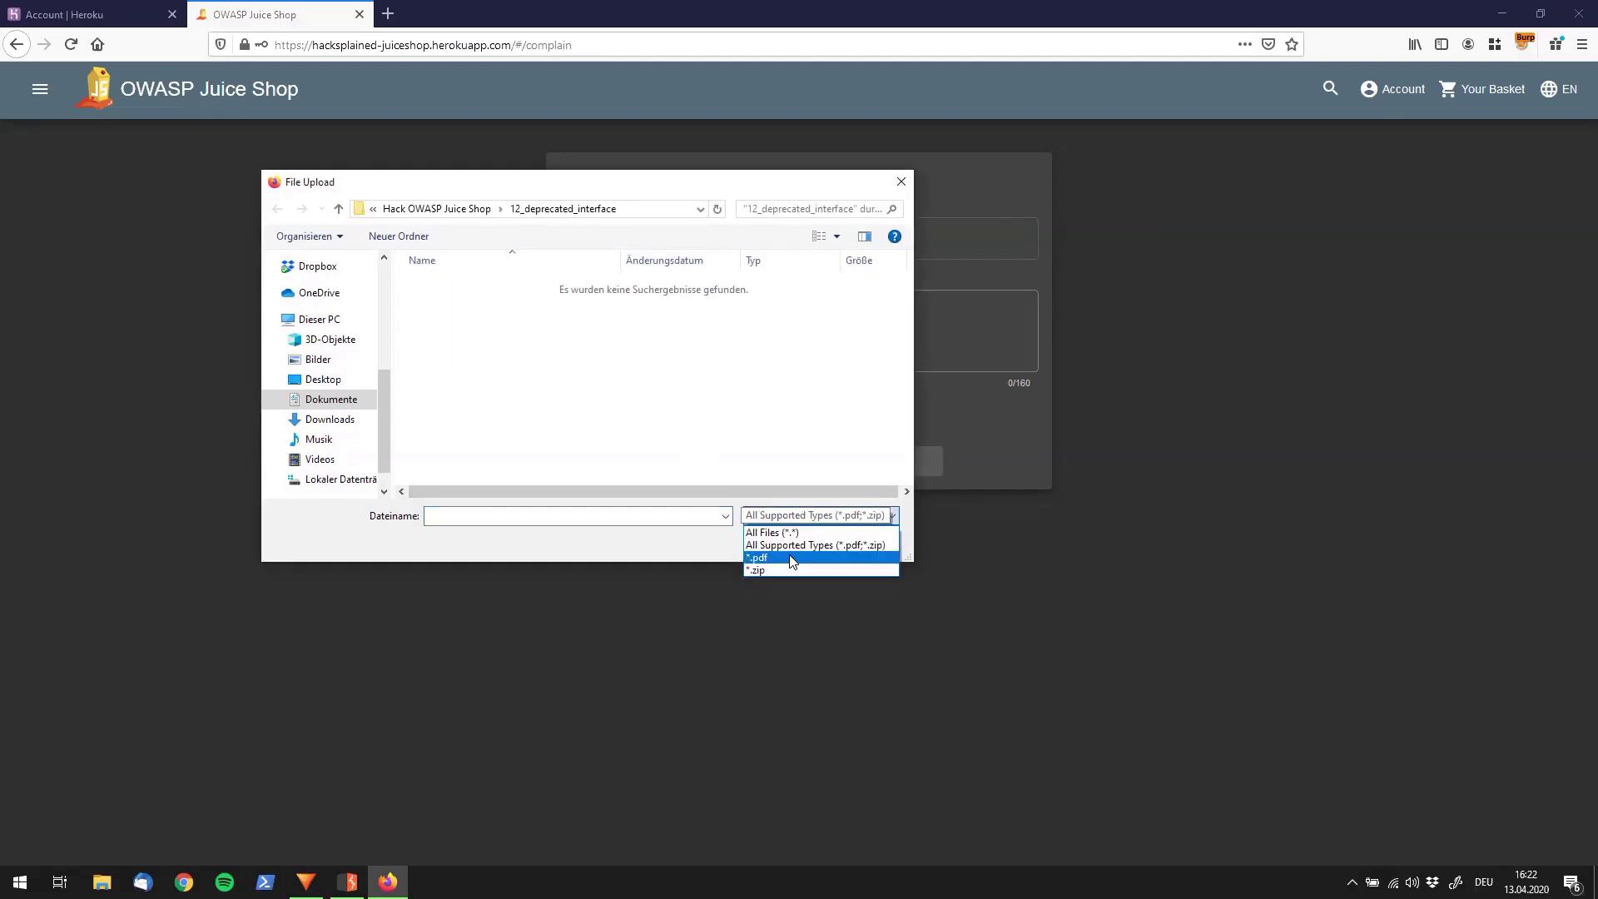
left_click(714, 539)
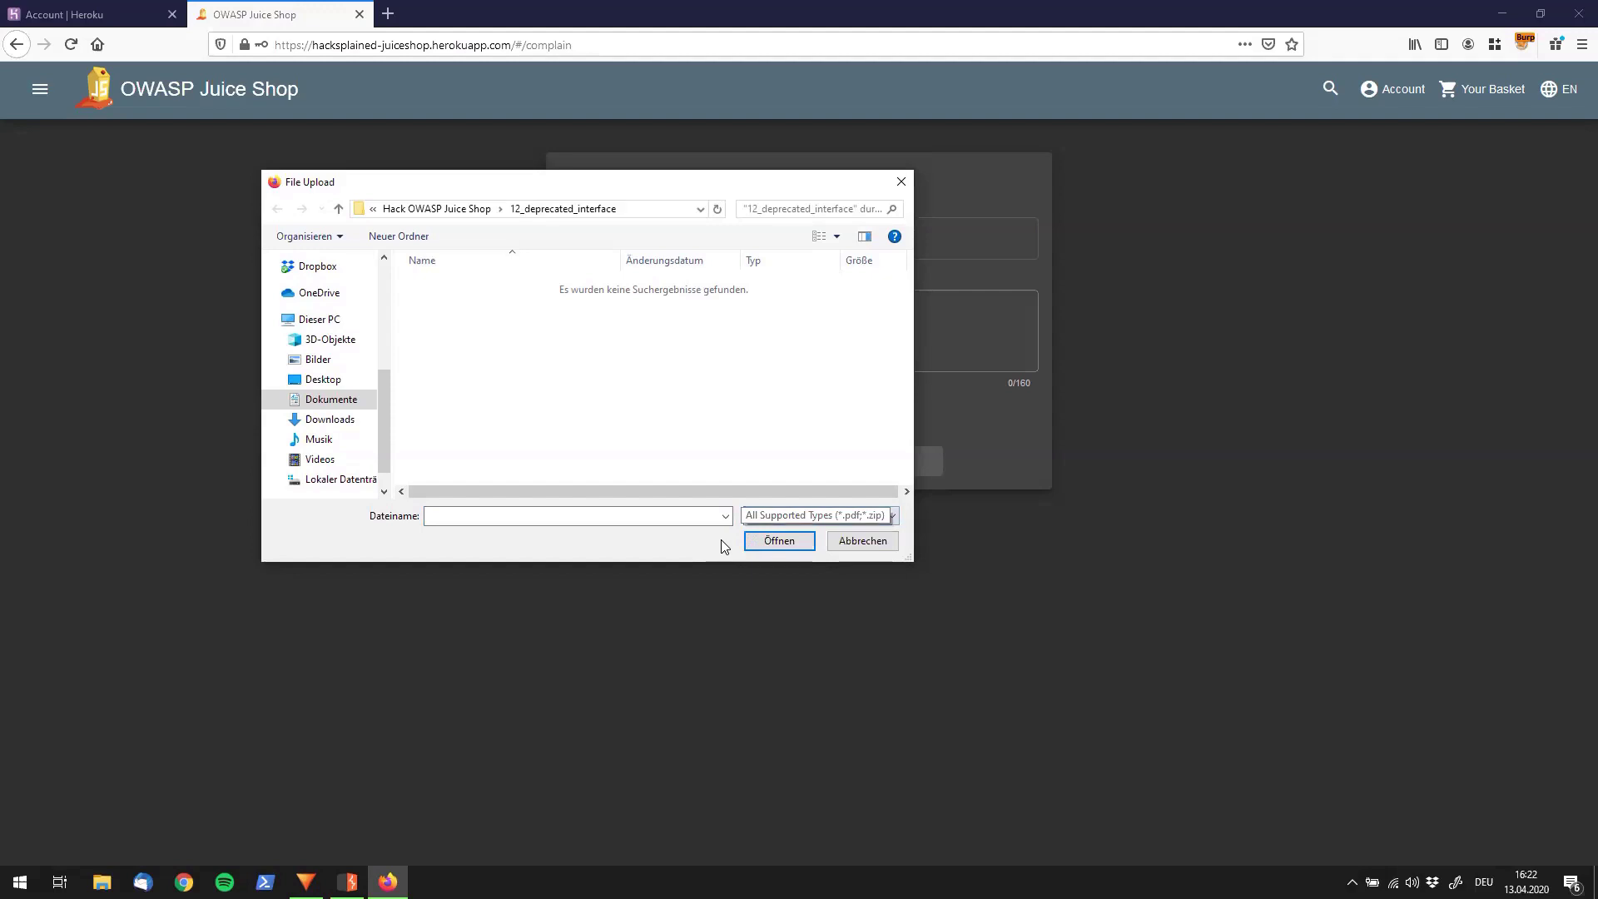
left_click(874, 544)
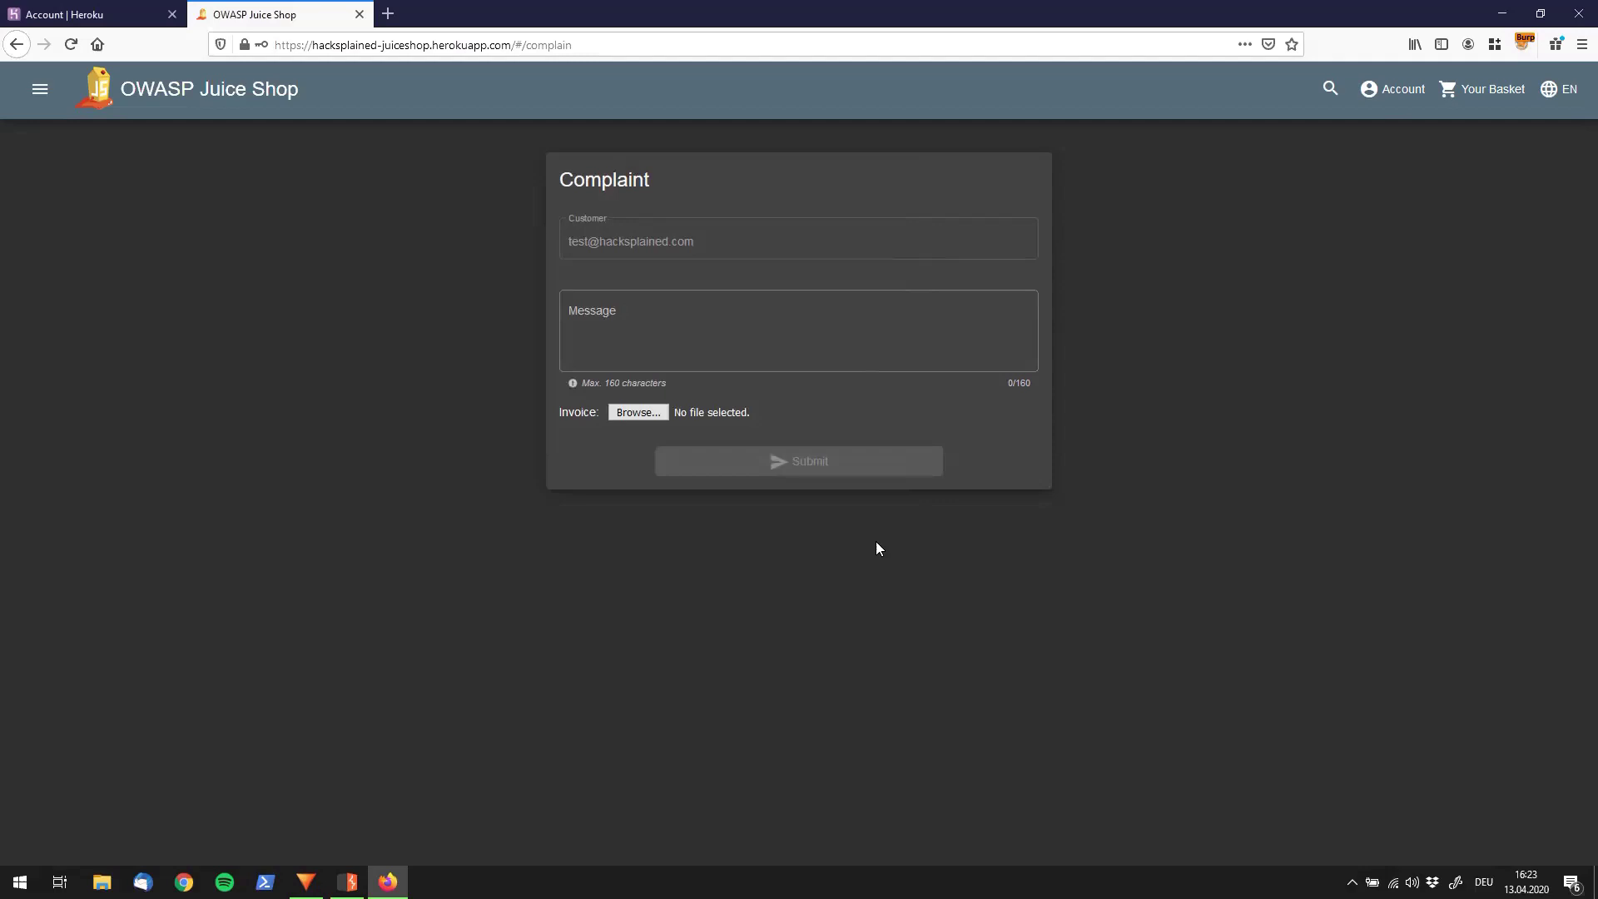
- Open main-es2015.js in the Developer Tools Debugger and start a find-in-file search
key("F12")
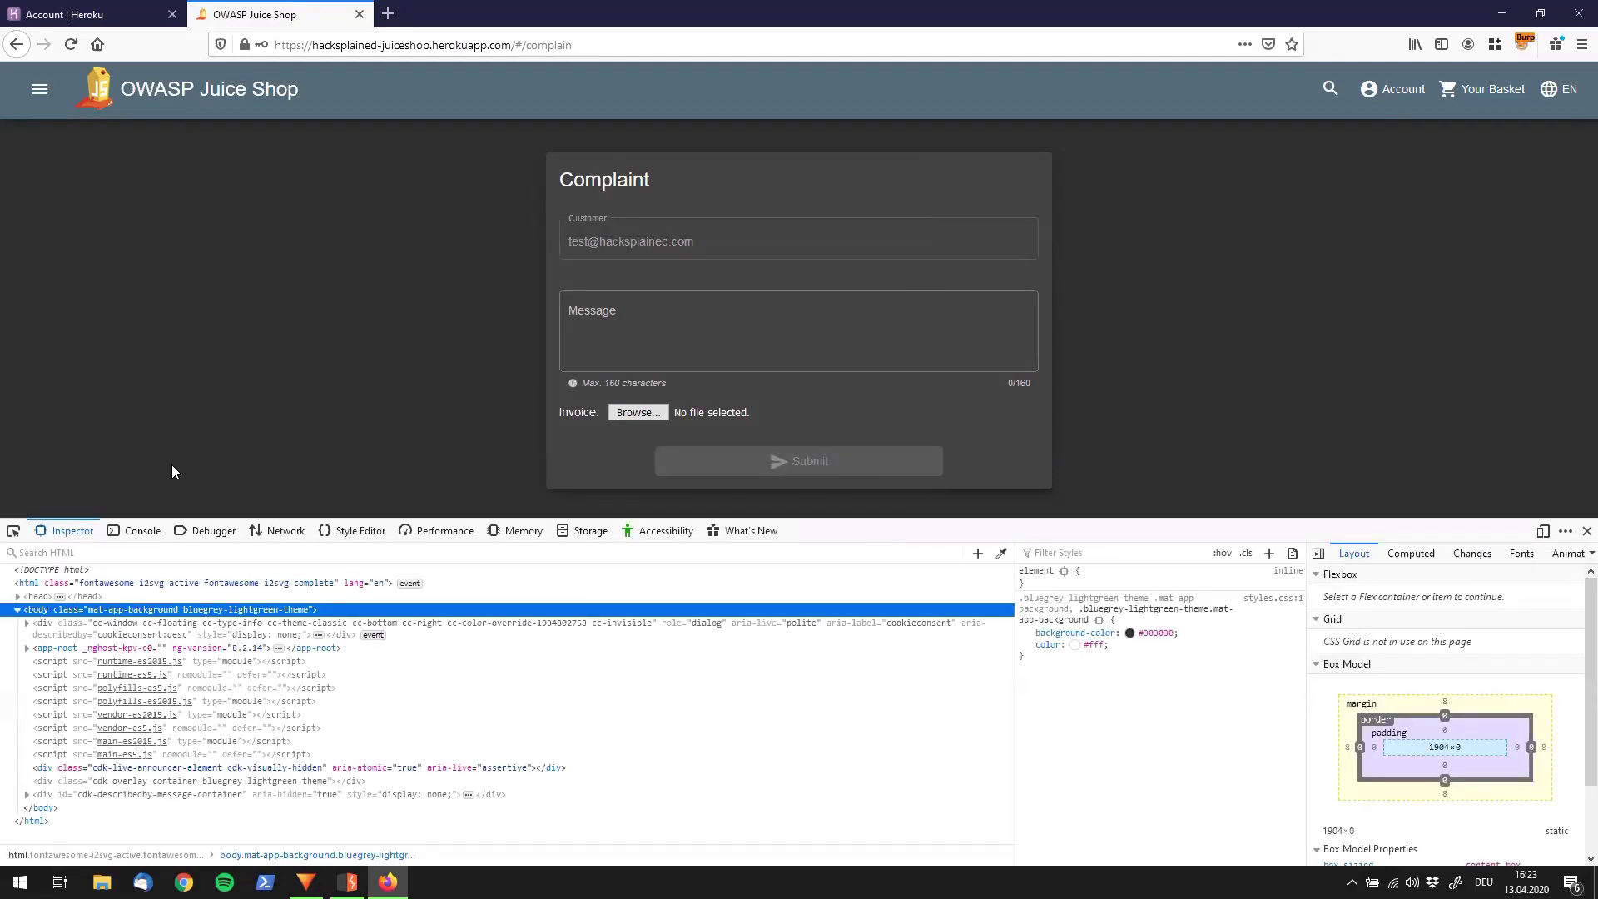
left_click(204, 530)
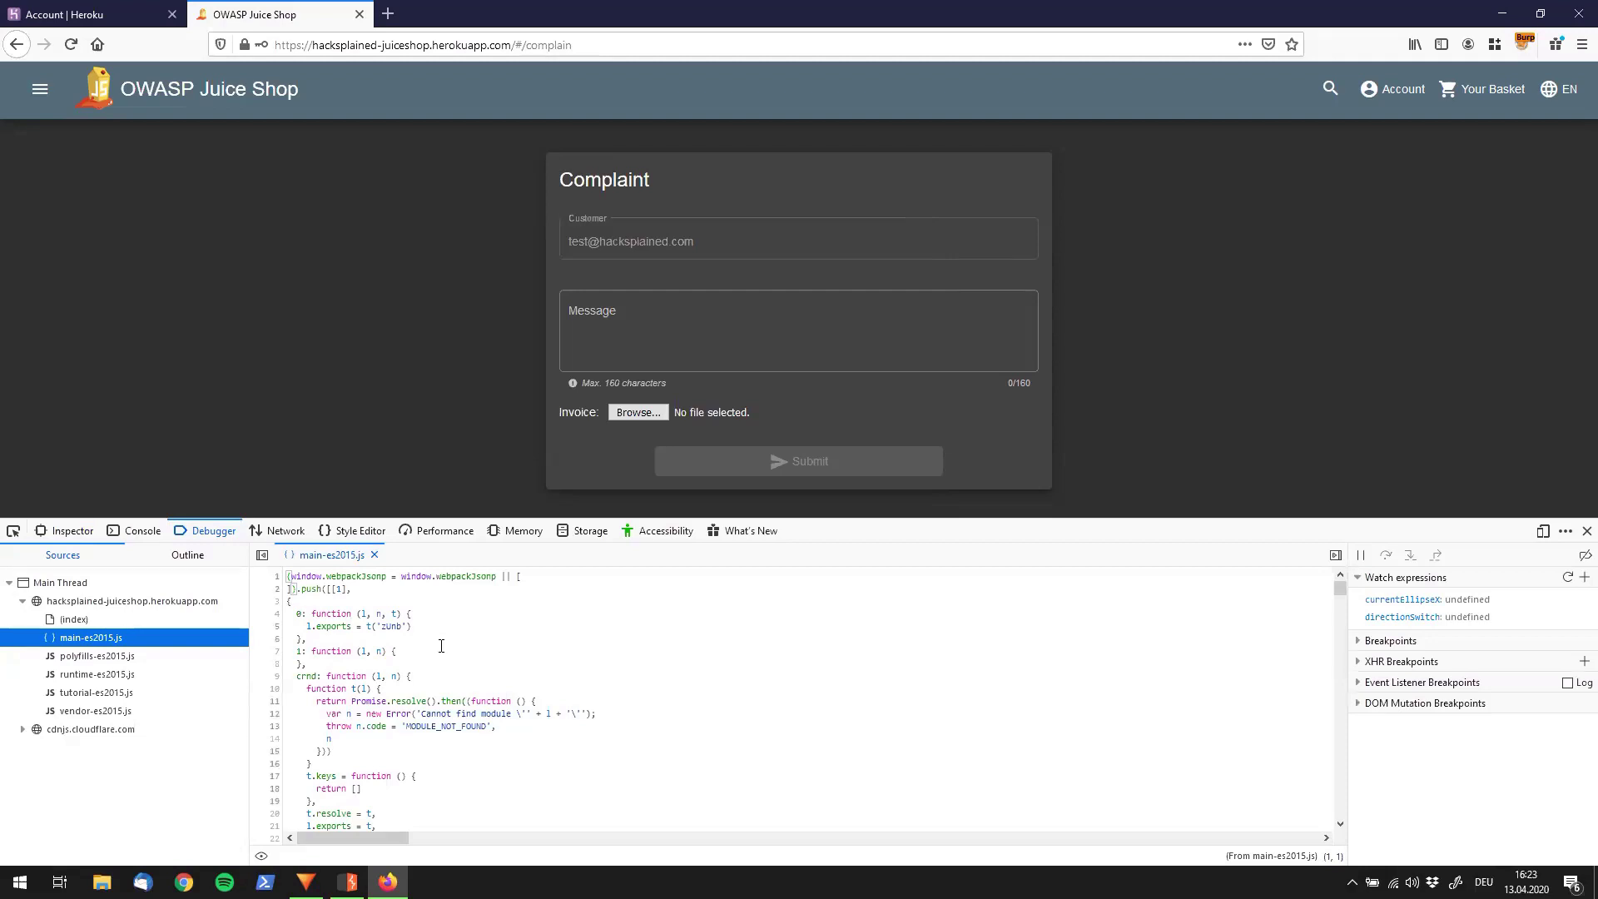
left_click(437, 641)
key("ctrl+f")
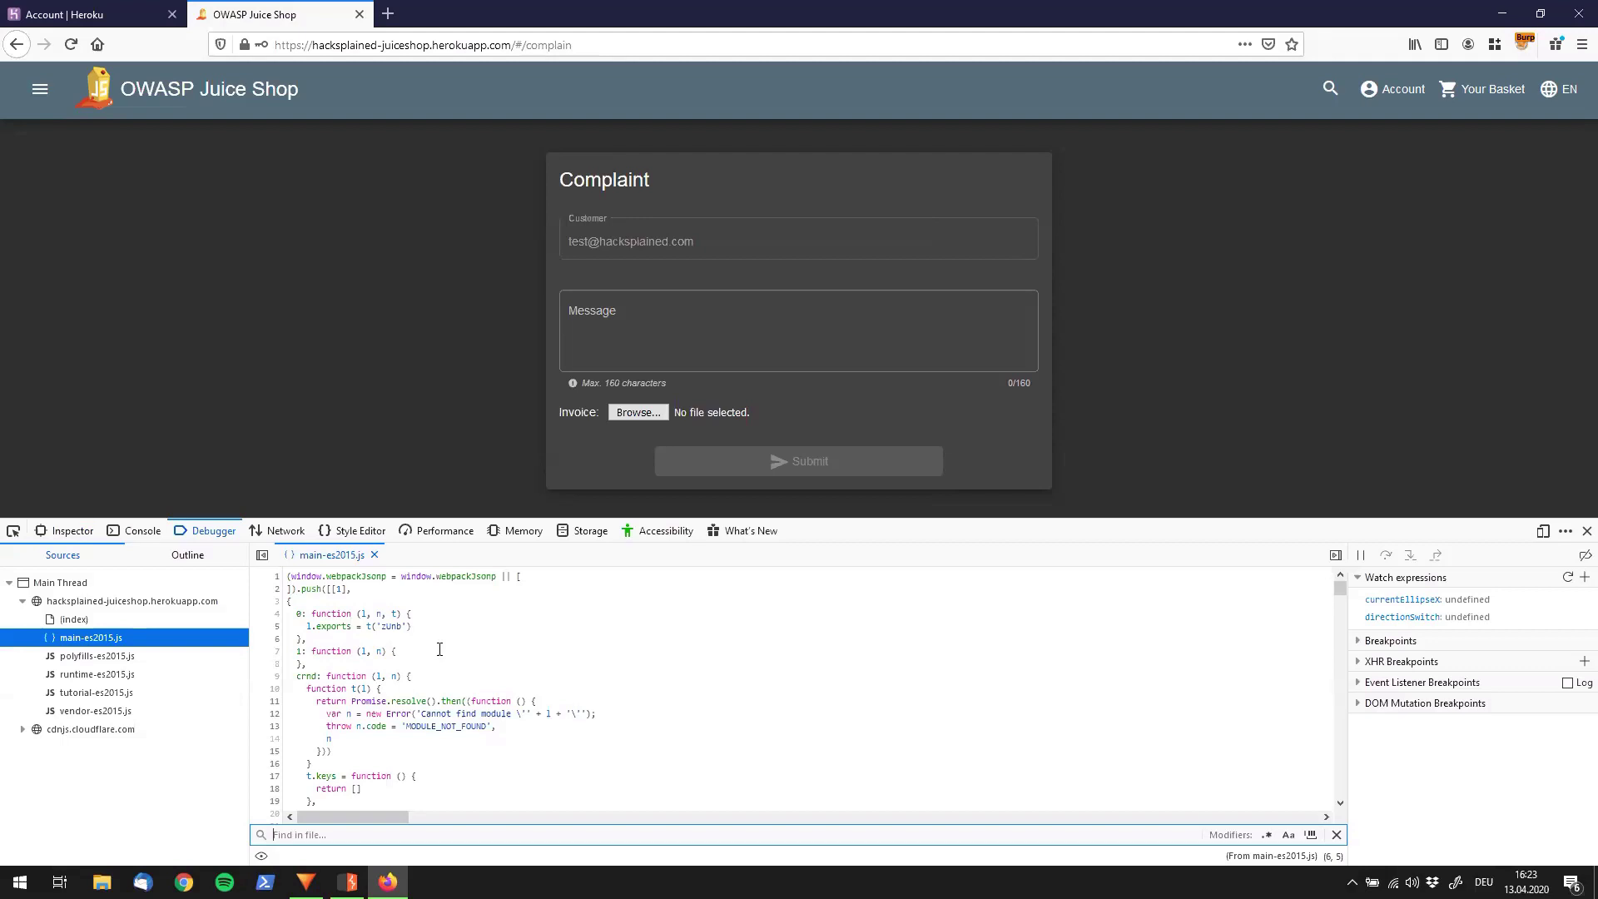
- Step through 'zip' matches to allowedMimeTypes listing XML, PDF and zip, then close devtools
type("zip")
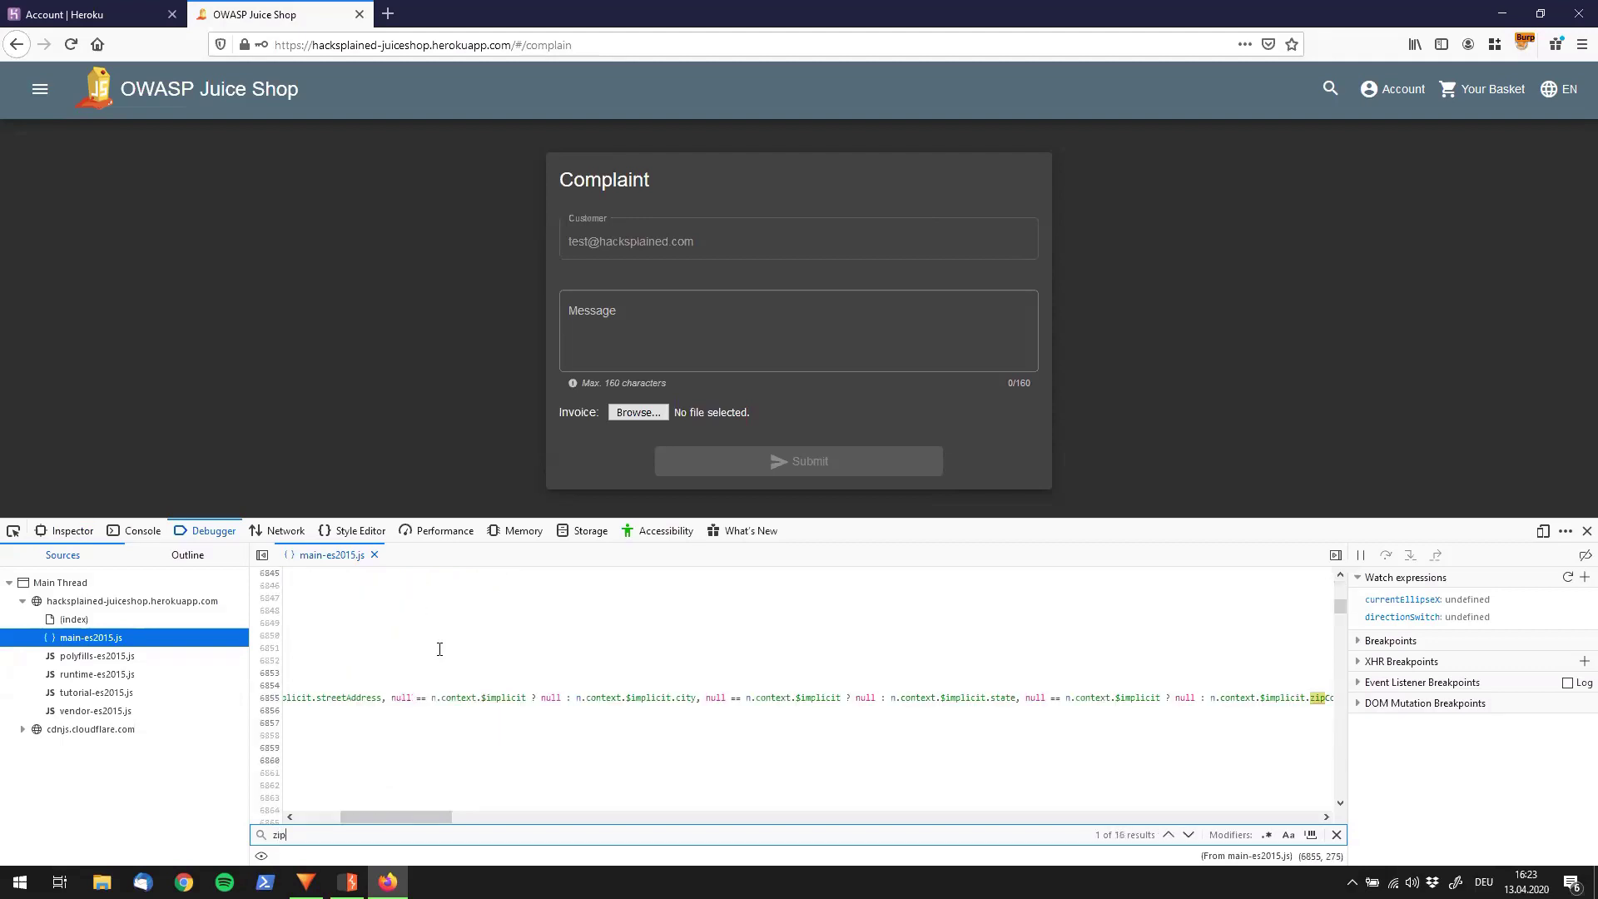
key("Return")
key("Return")
key("Return")
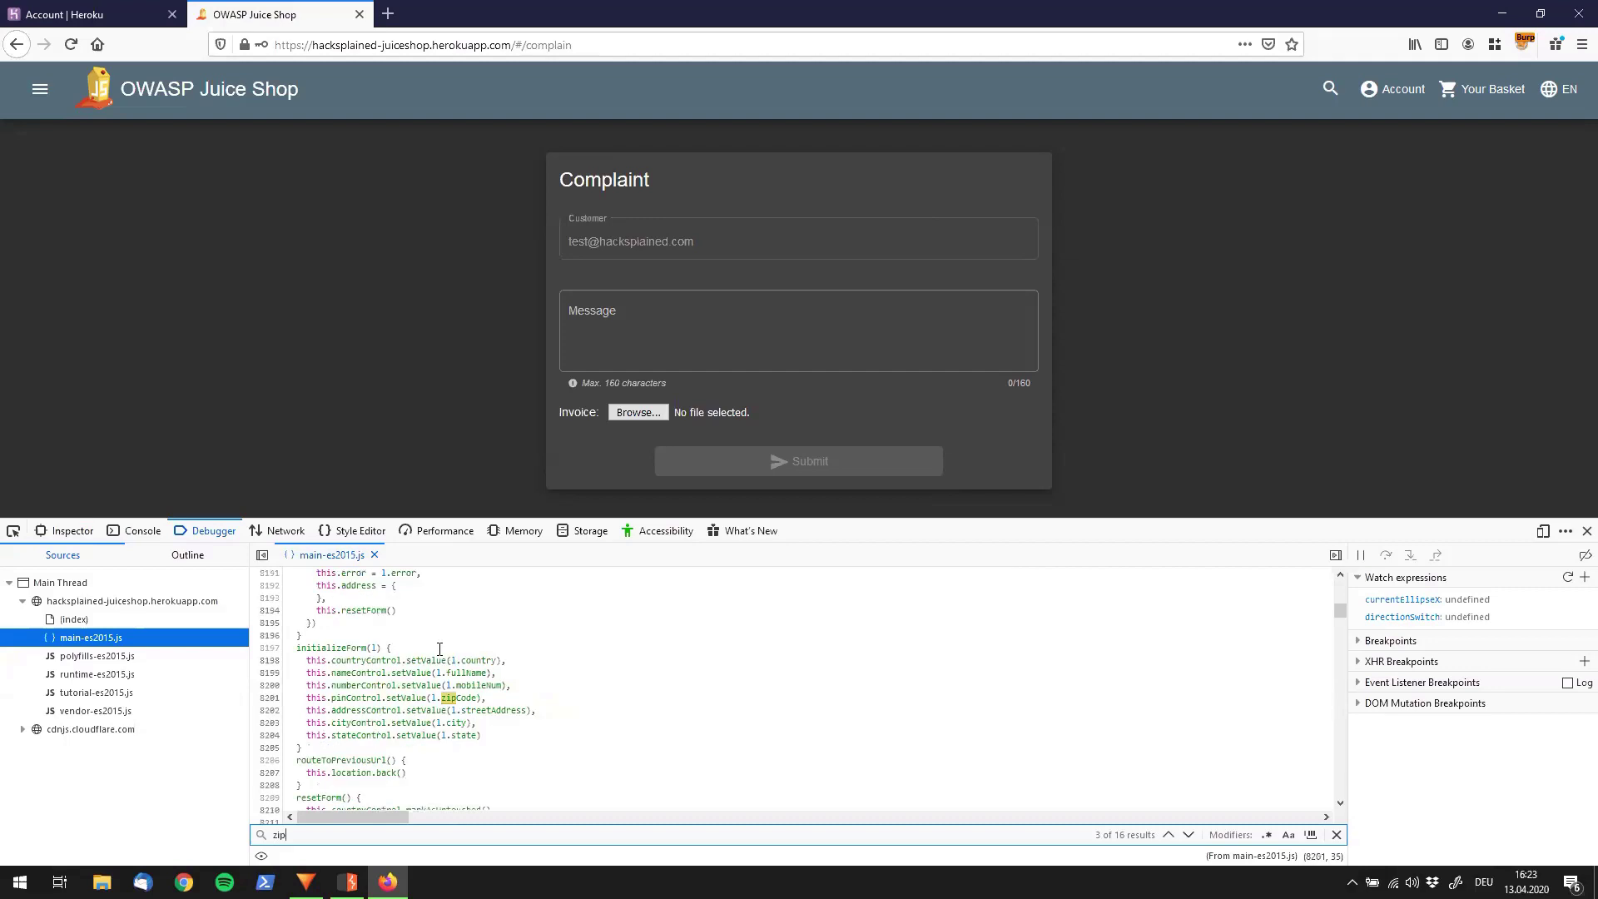
key("Return")
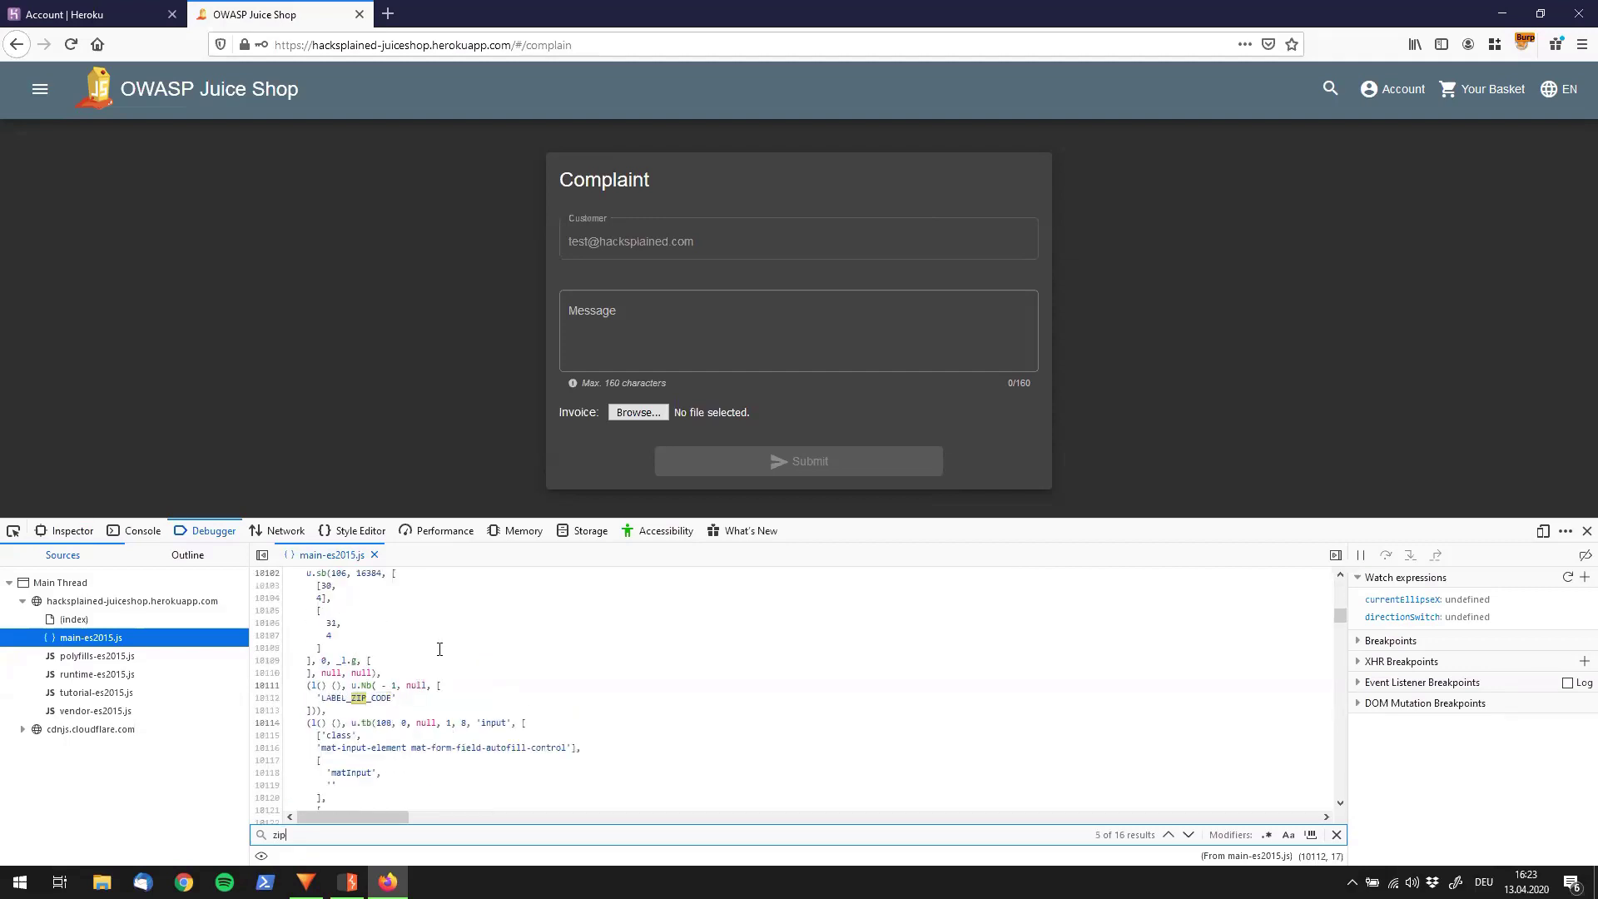
key("Return")
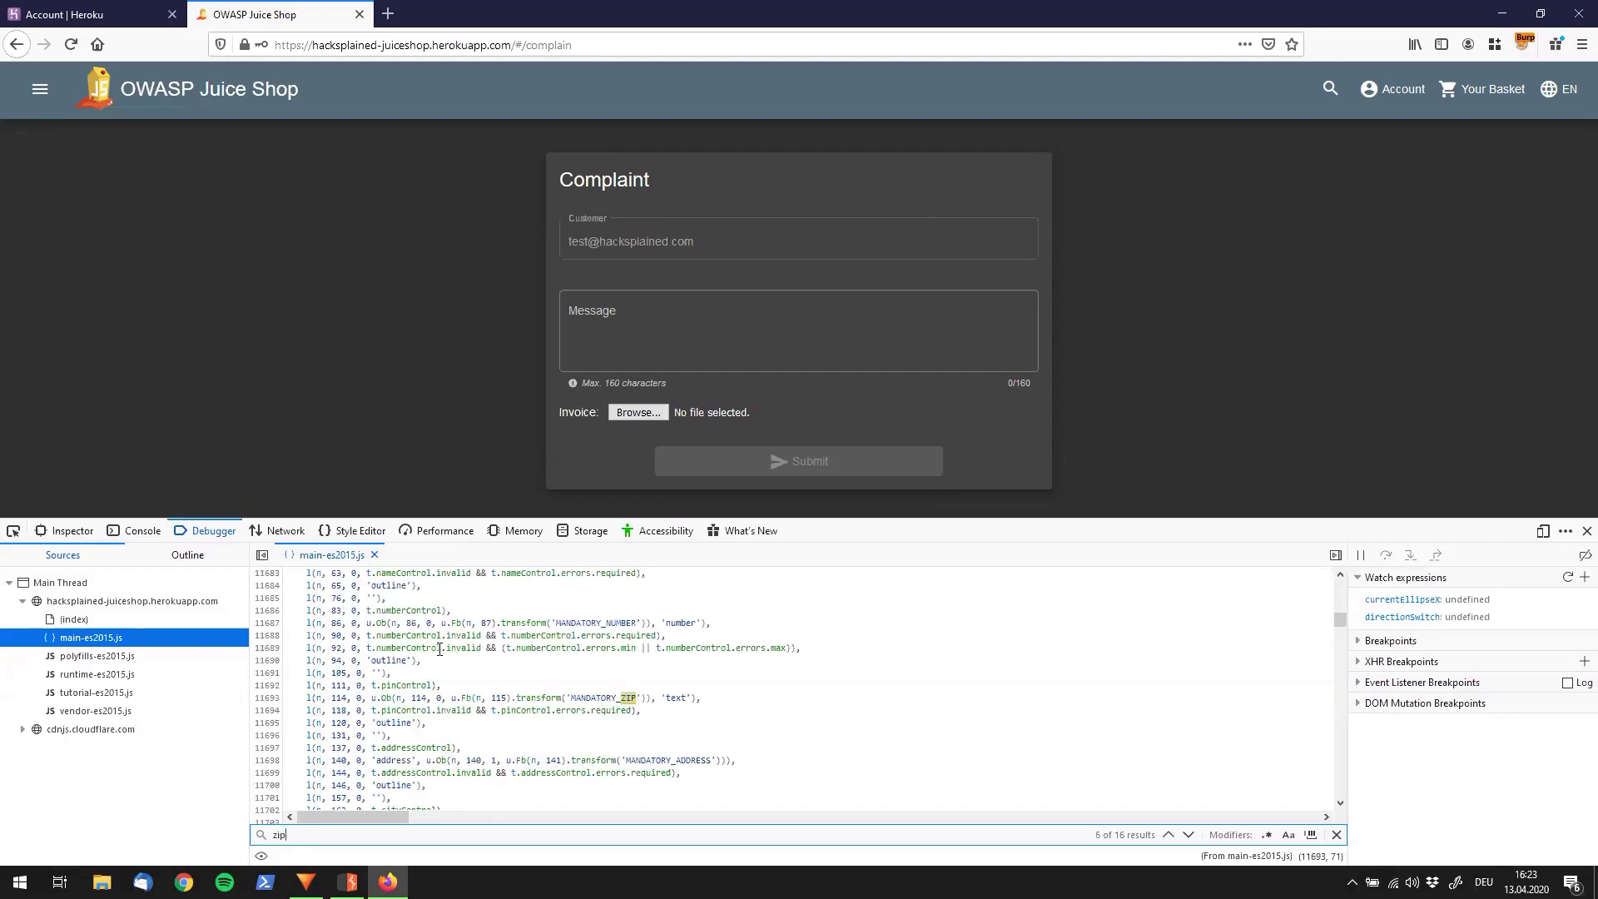
key("Return")
key("Return")
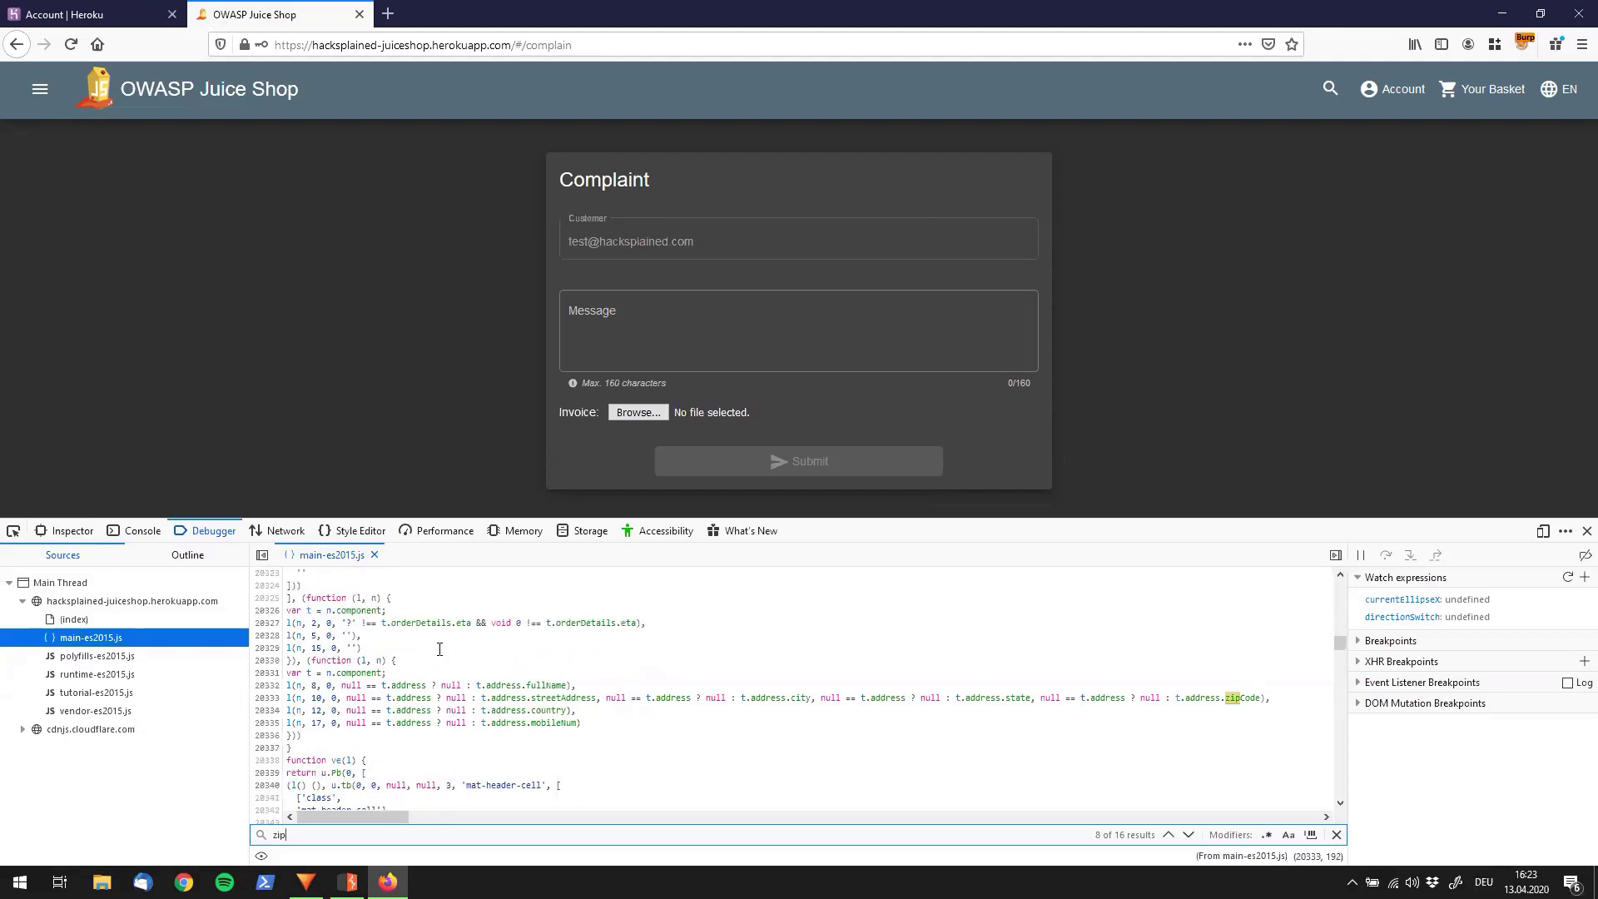
key("Return")
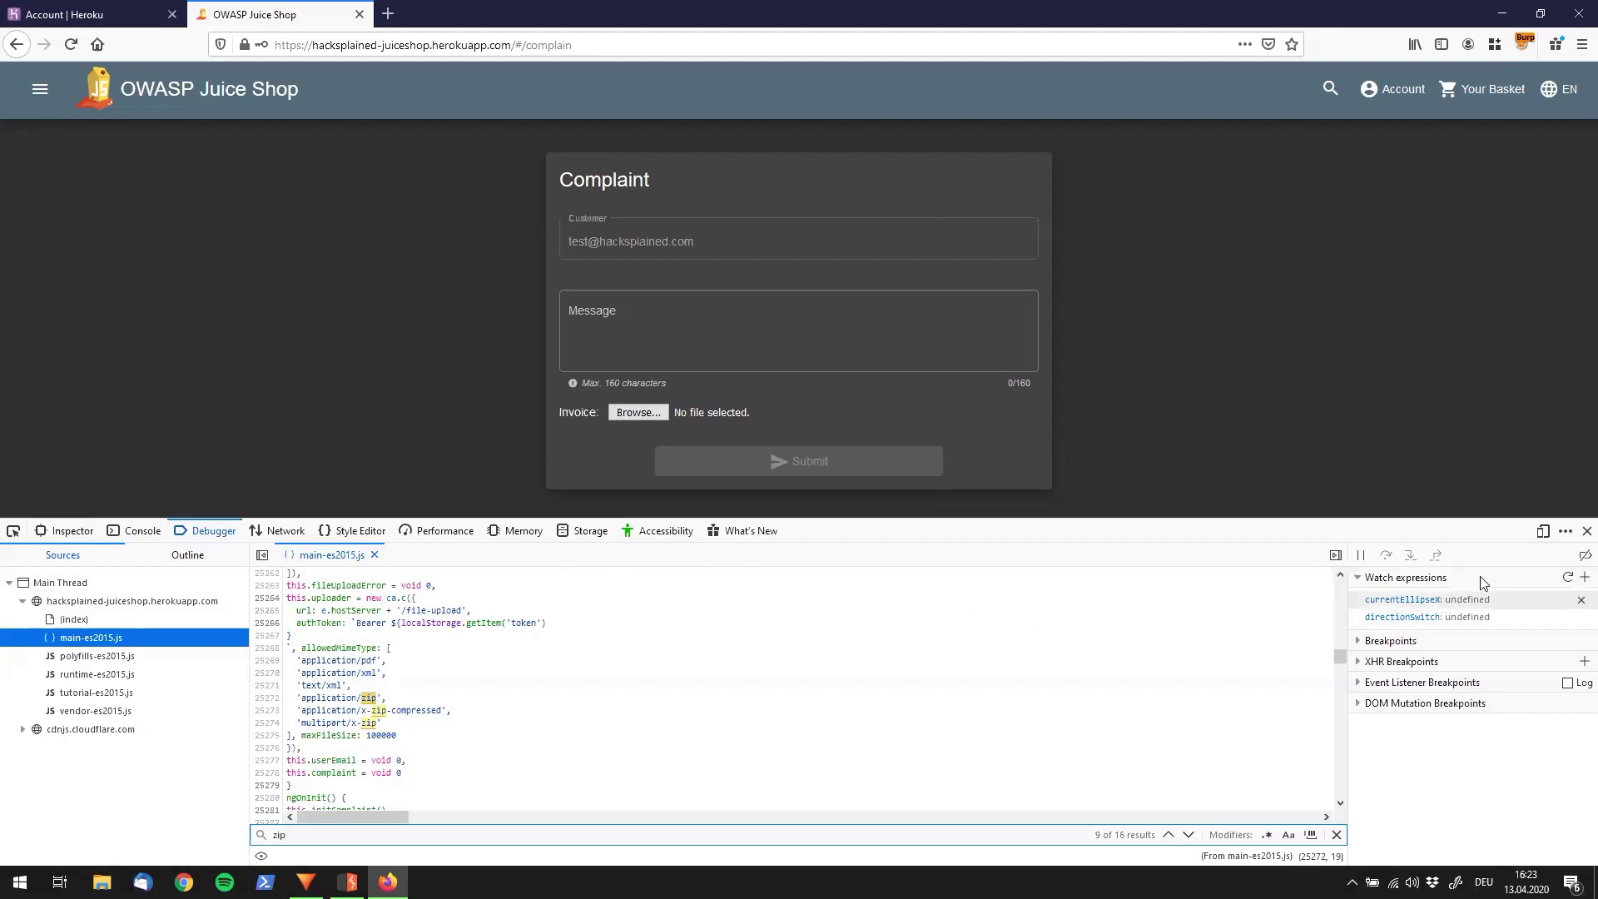
key("F12")
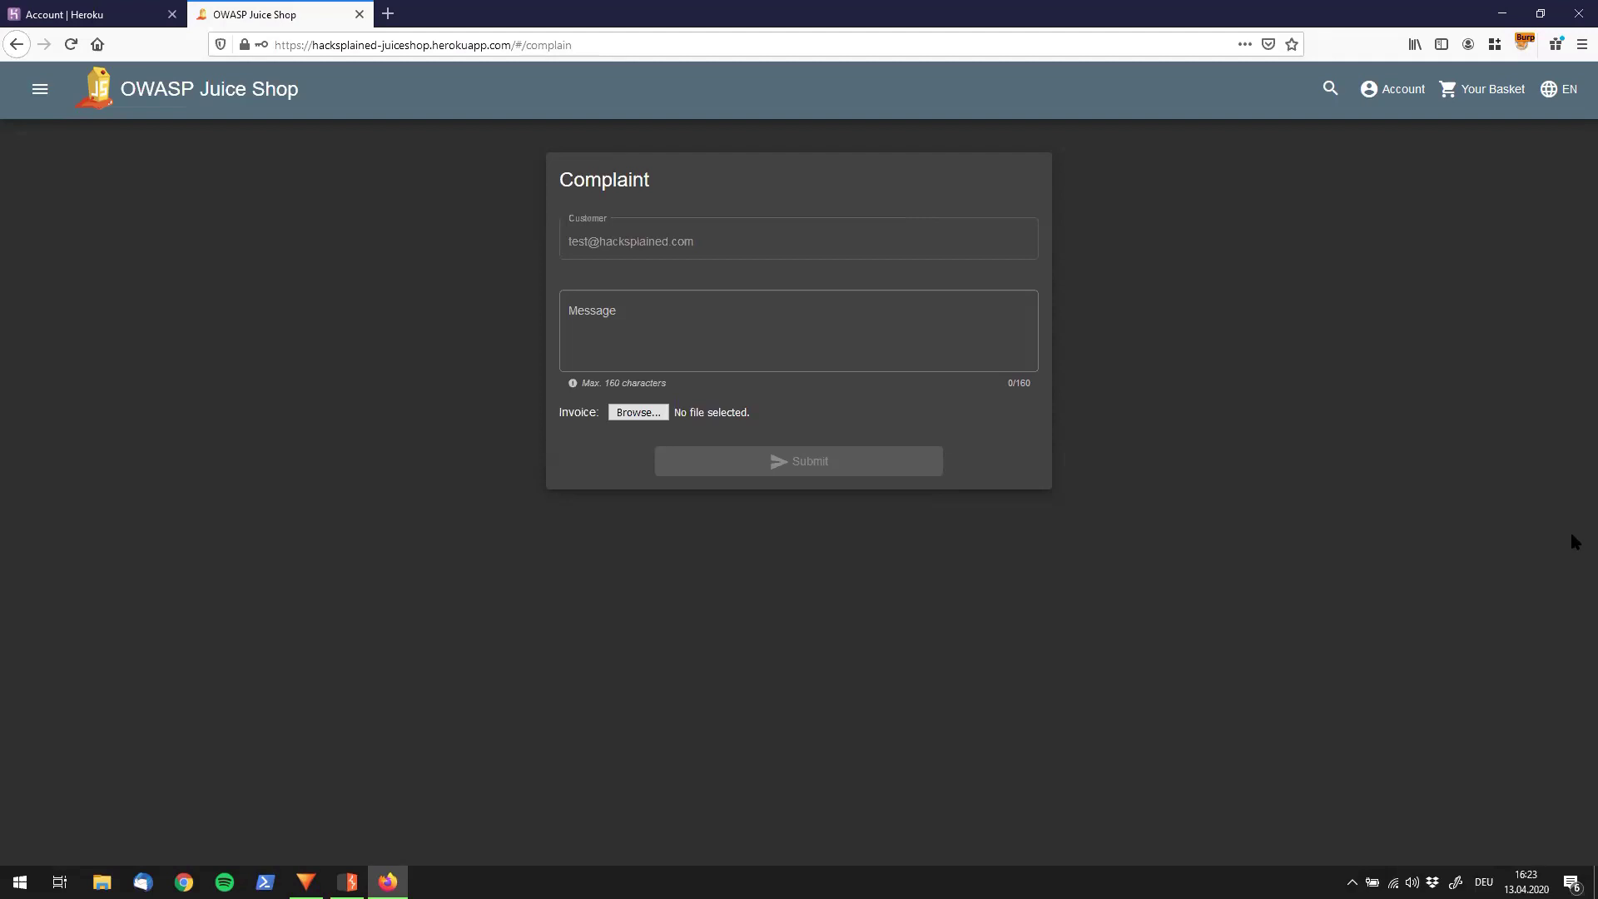
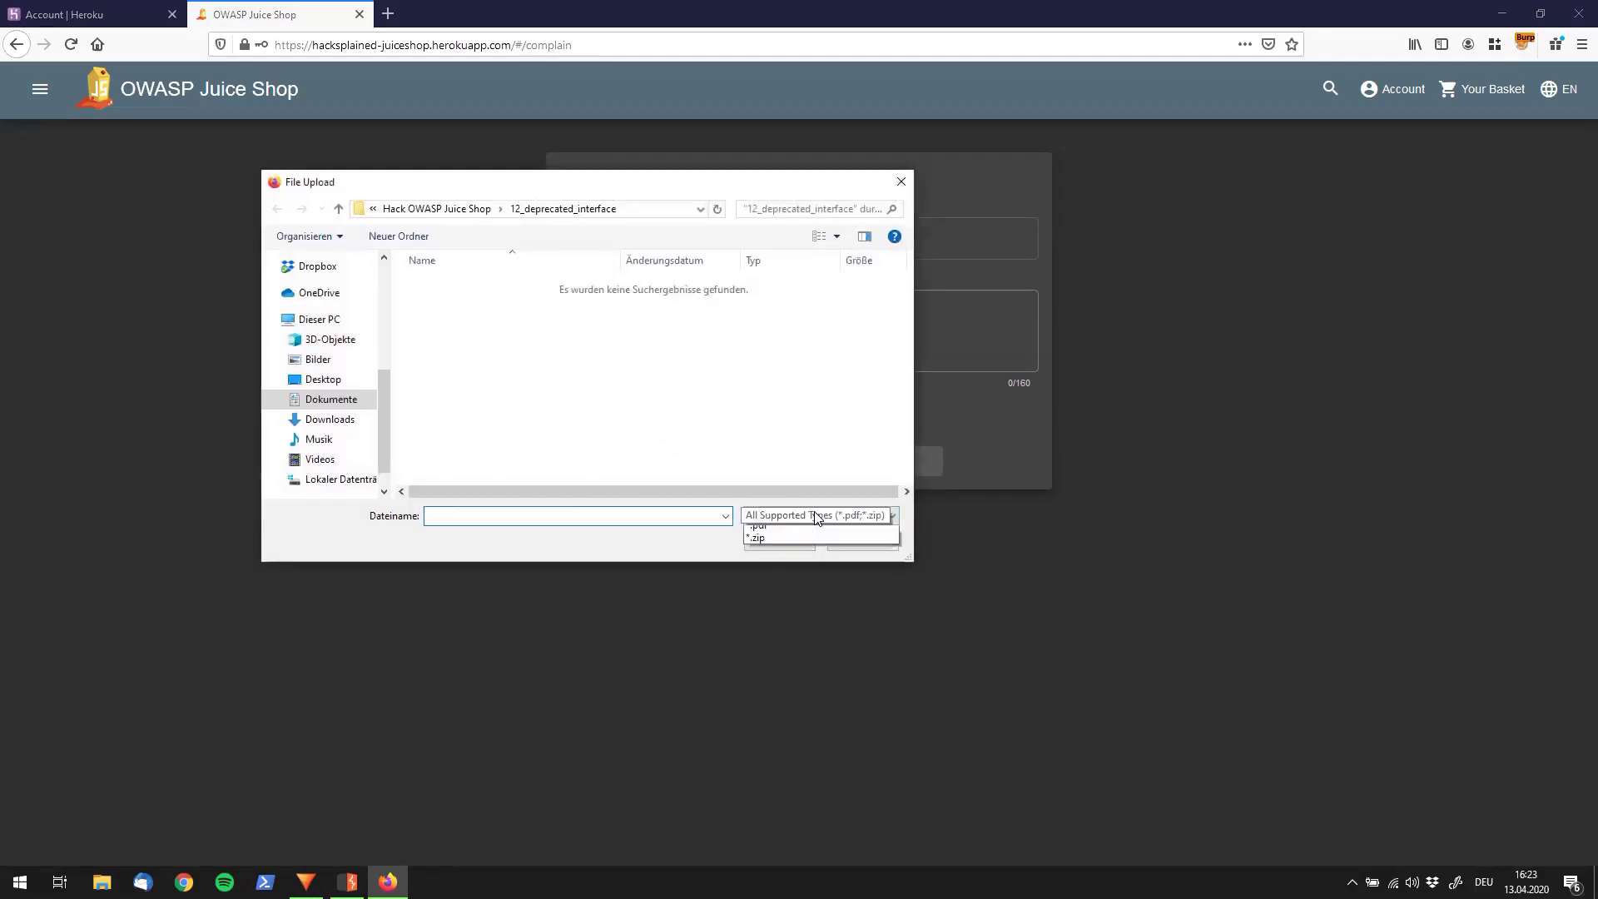
- Switch the upload file filter to All Files (*.*) and select test.xml as the invoice
left_click(801, 534)
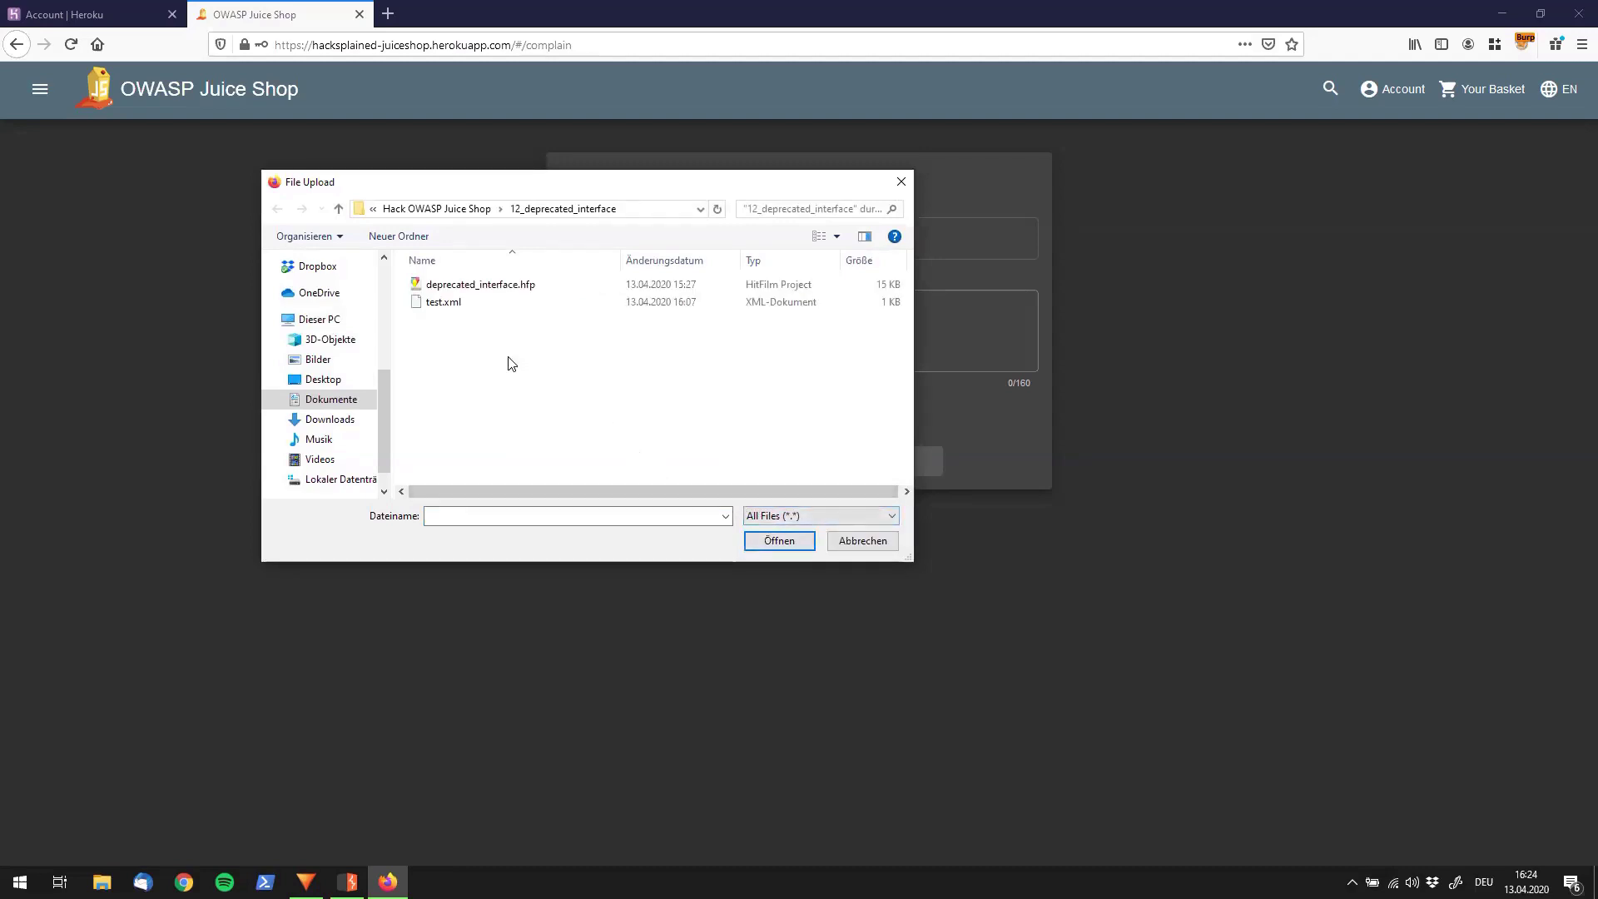
left_click(460, 306)
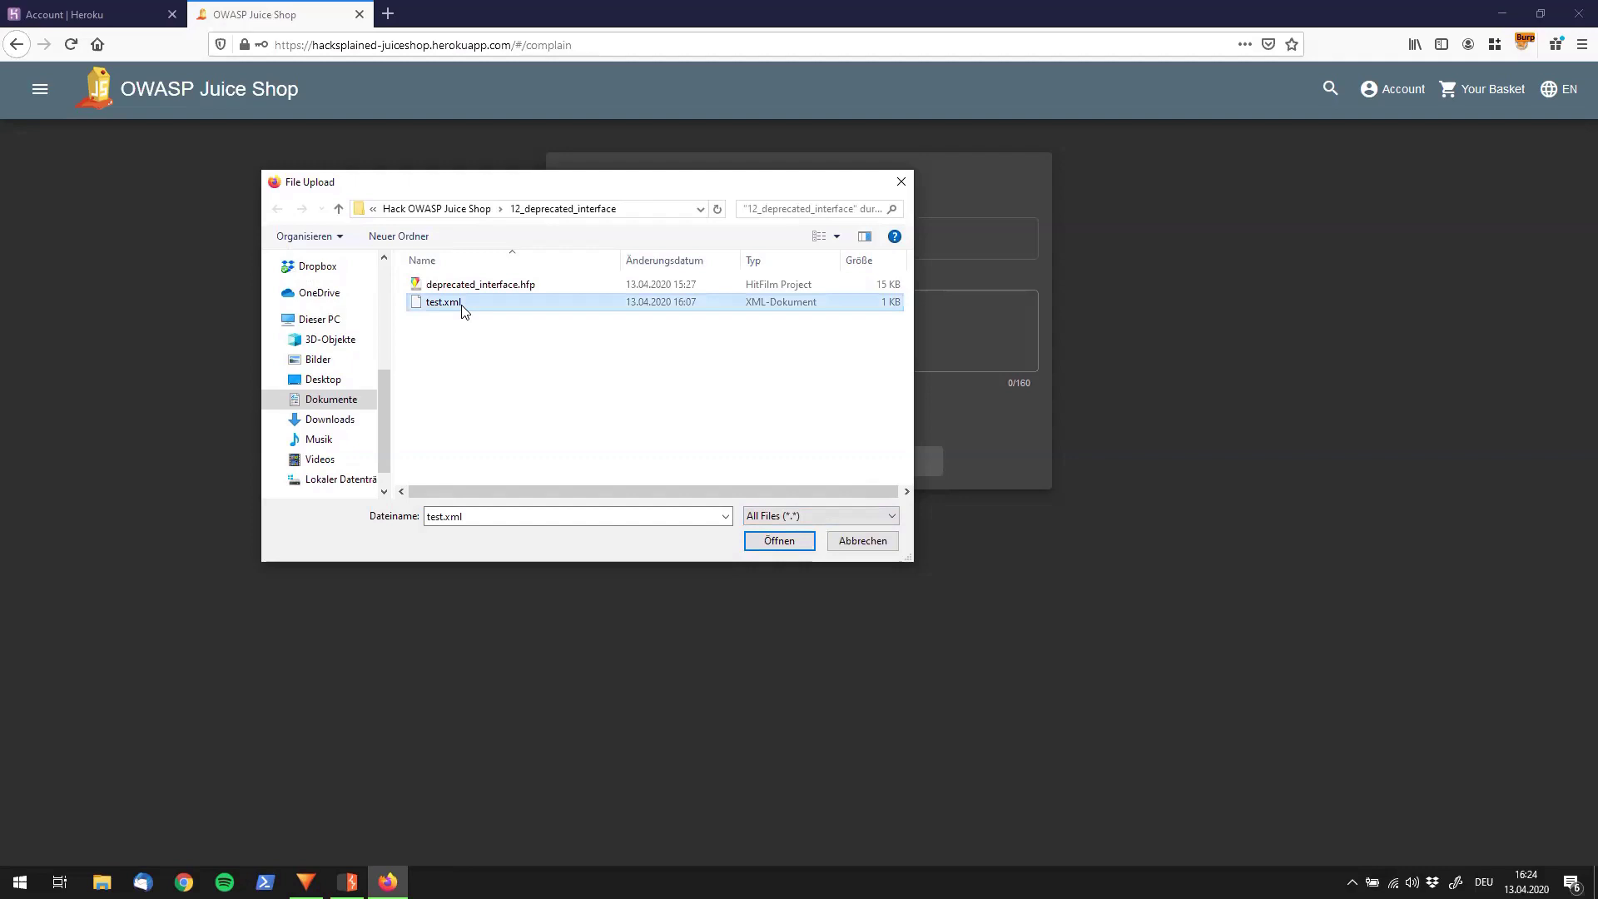
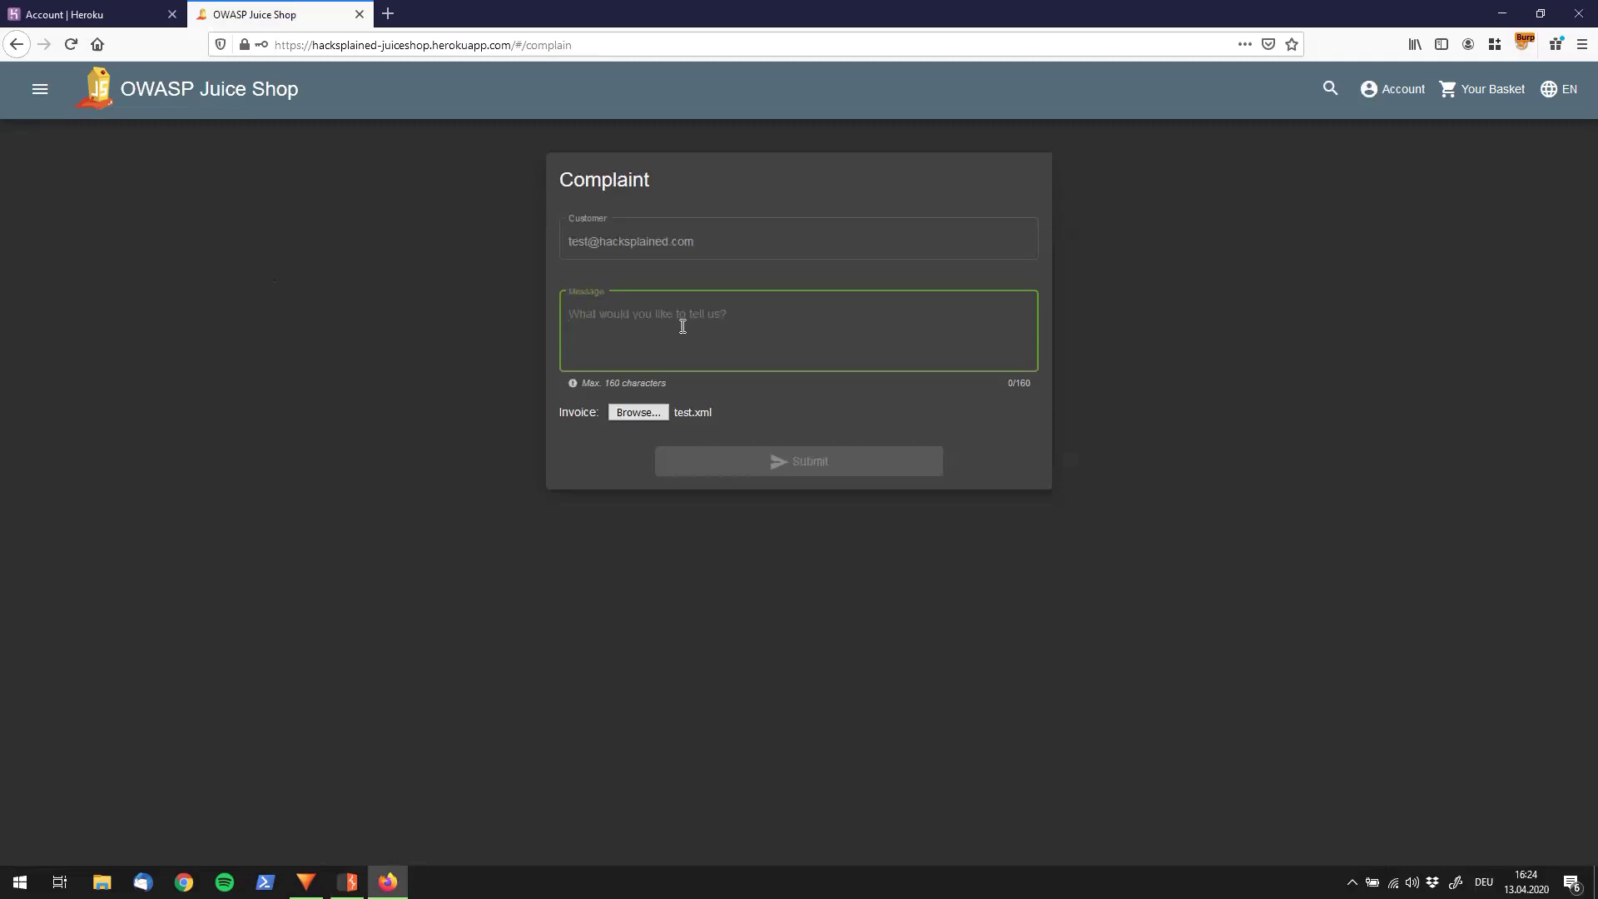
- Submit the complaint with message 'asdf' and the test.xml invoice for Burp Suite to intercept
type("asdf")
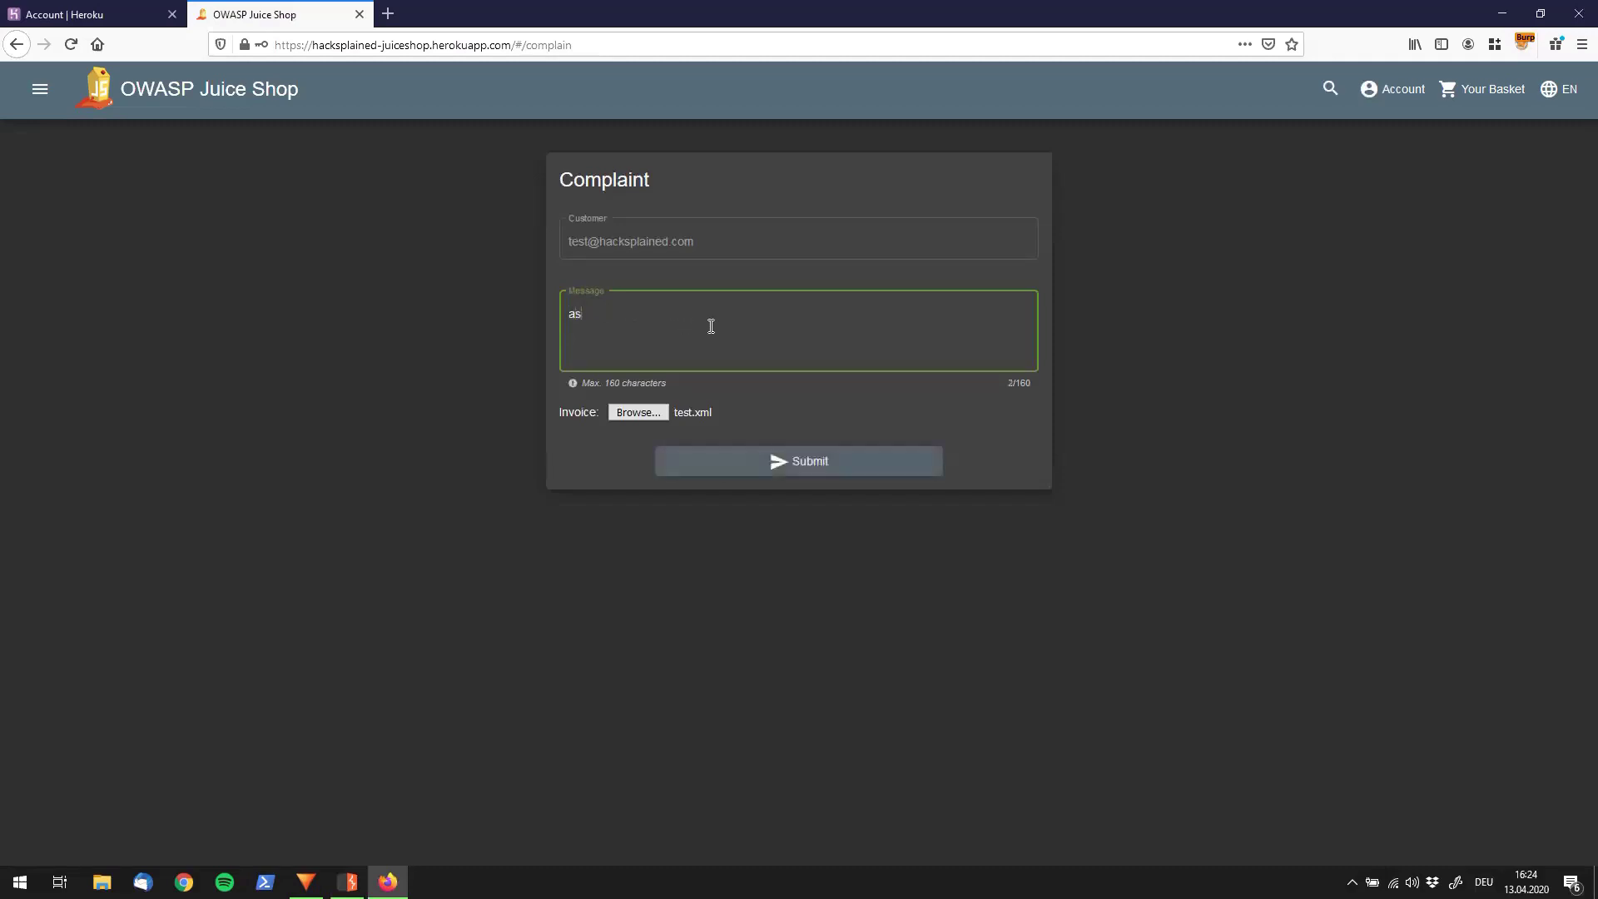
left_click(851, 473)
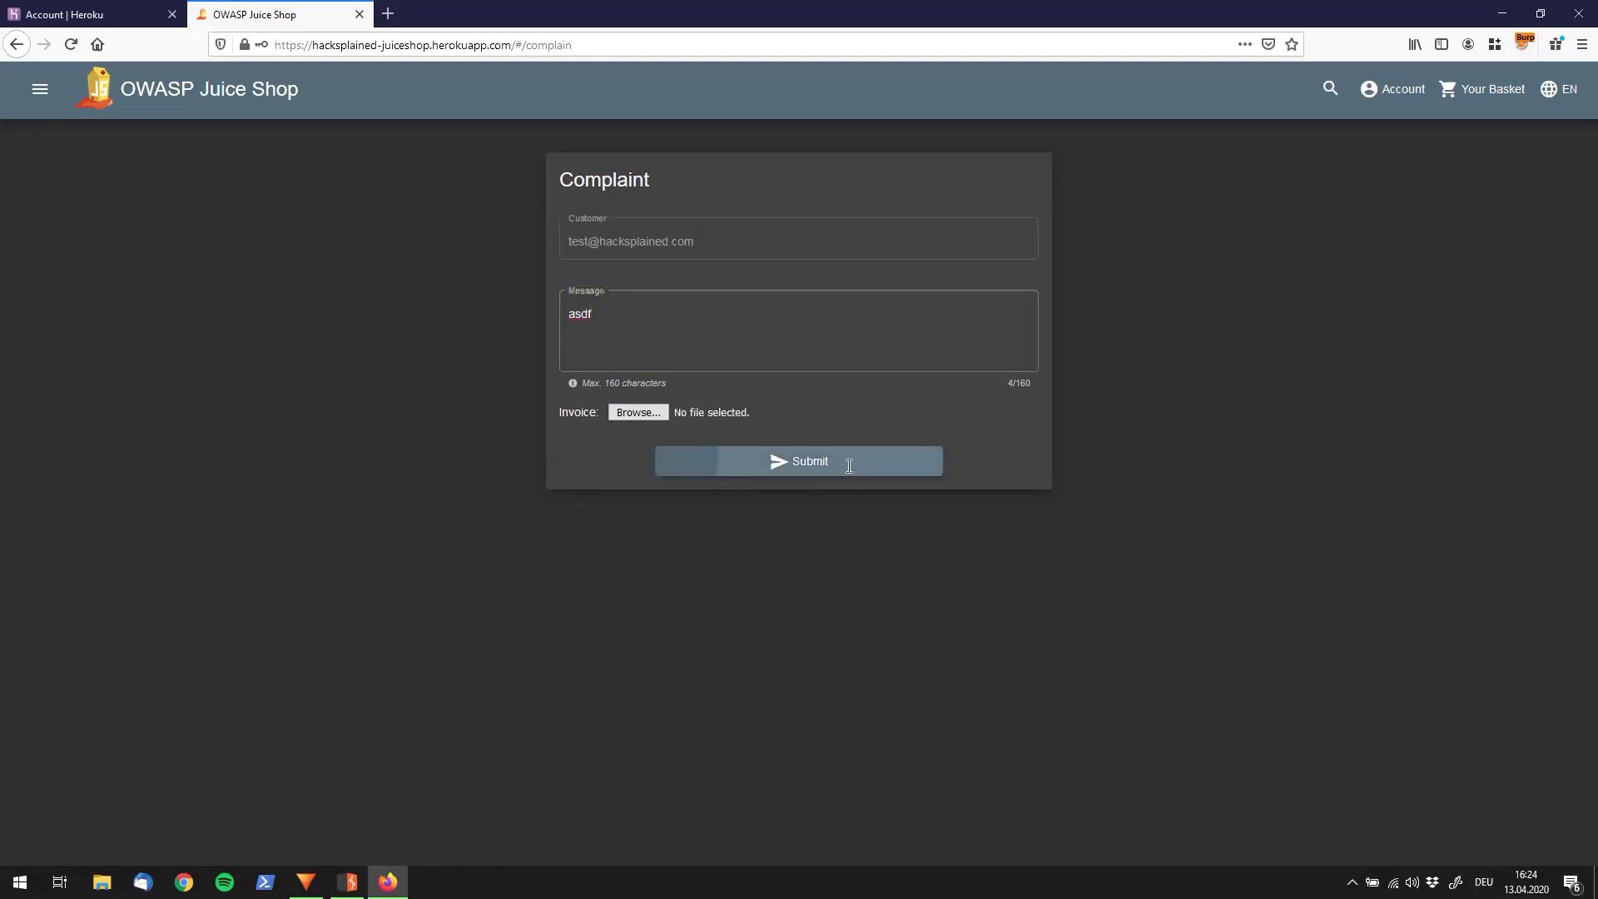
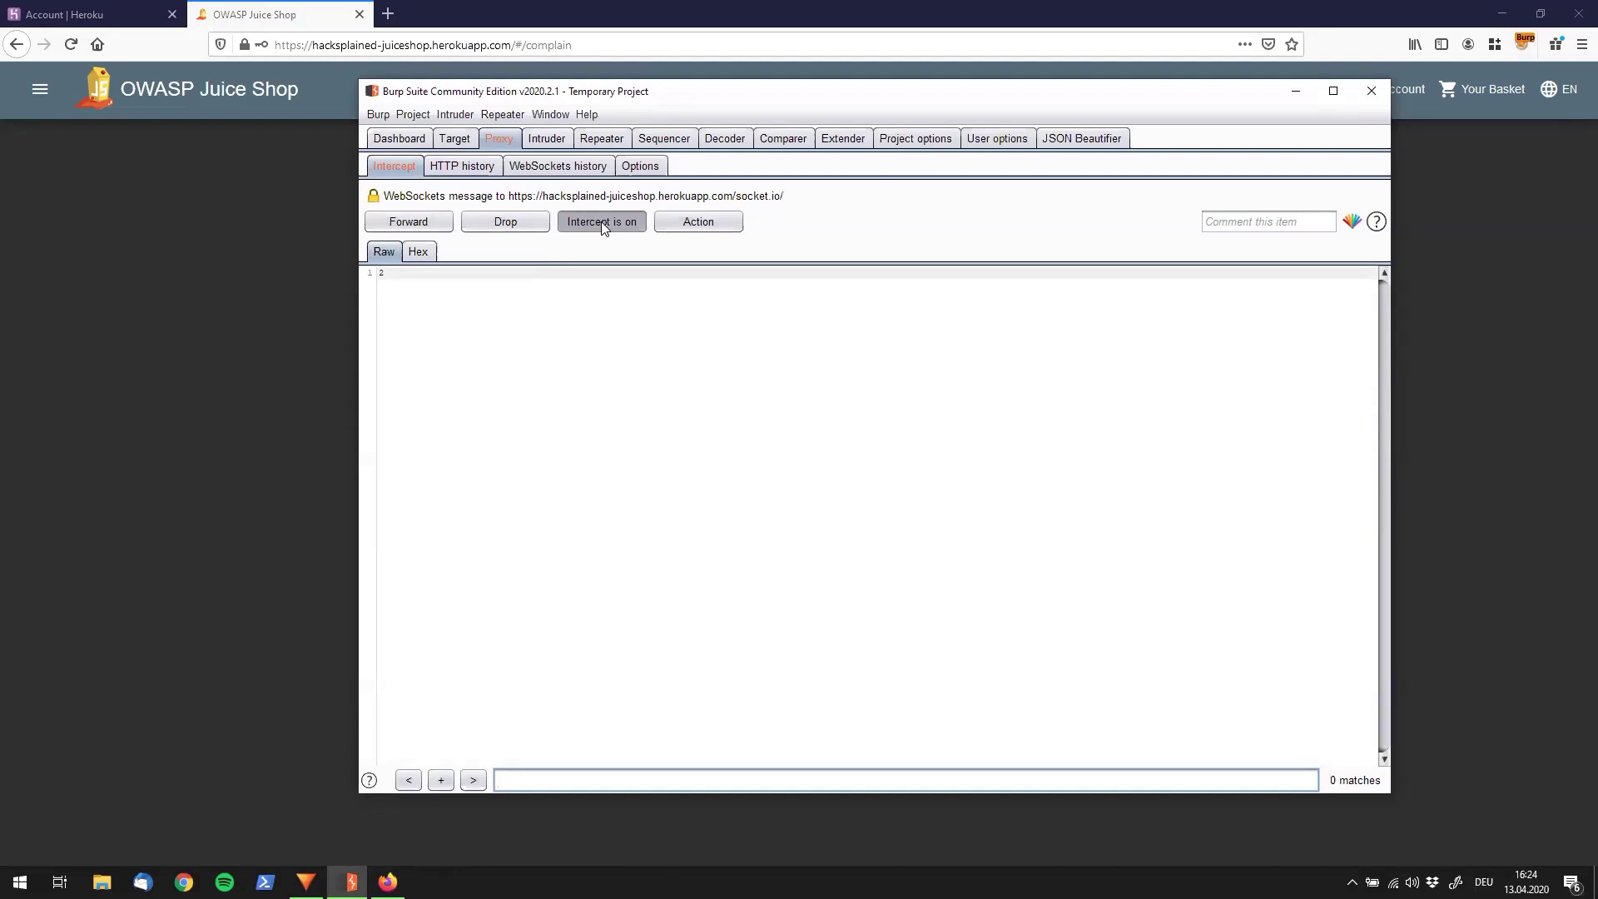
- Turn off Burp interception and return to the Juice Shop complaint page showing both challenges solved
left_click(601, 221)
left_click(294, 285)
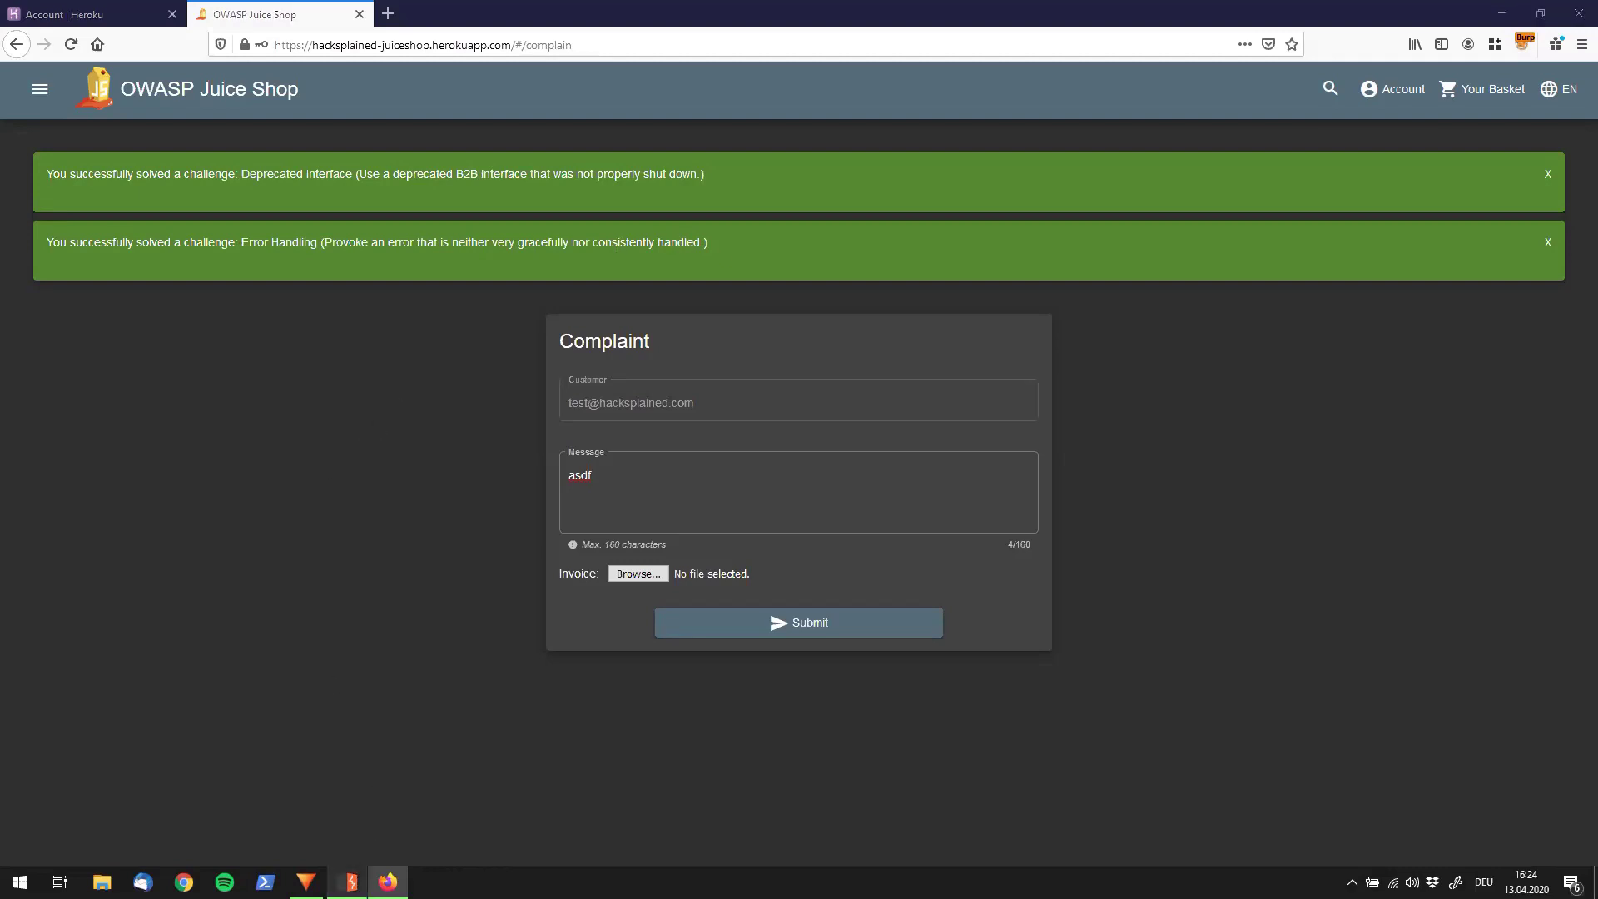
- Select the POST /file-upload request (row 1381, status 410) in Burp's Proxy HTTP history
left_click(351, 881)
left_click(482, 171)
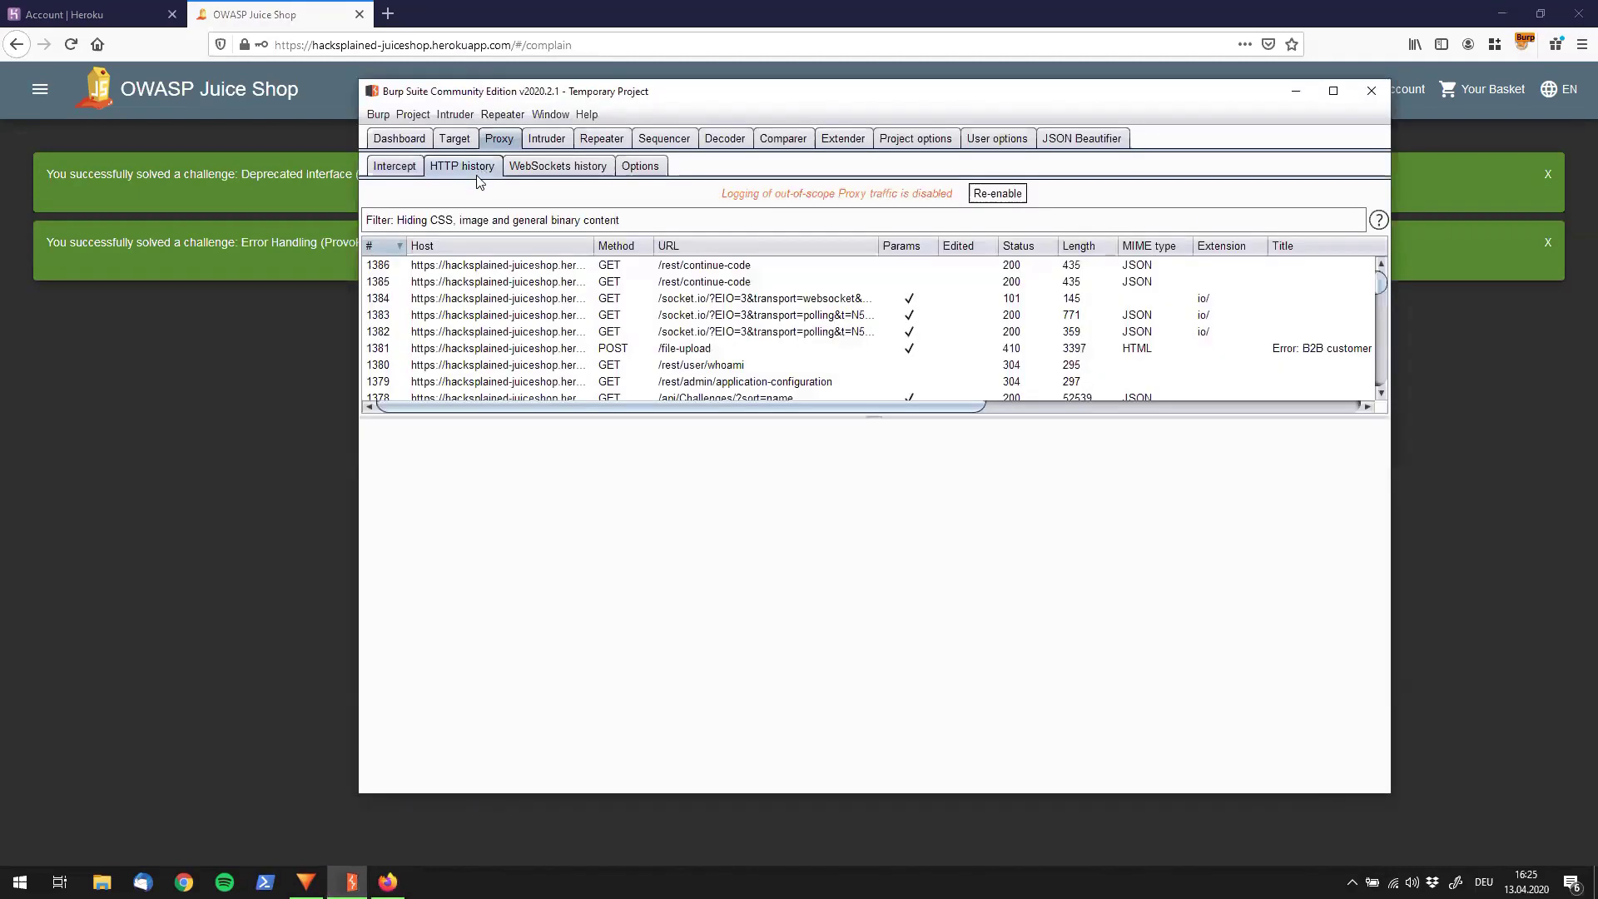
left_click(605, 351)
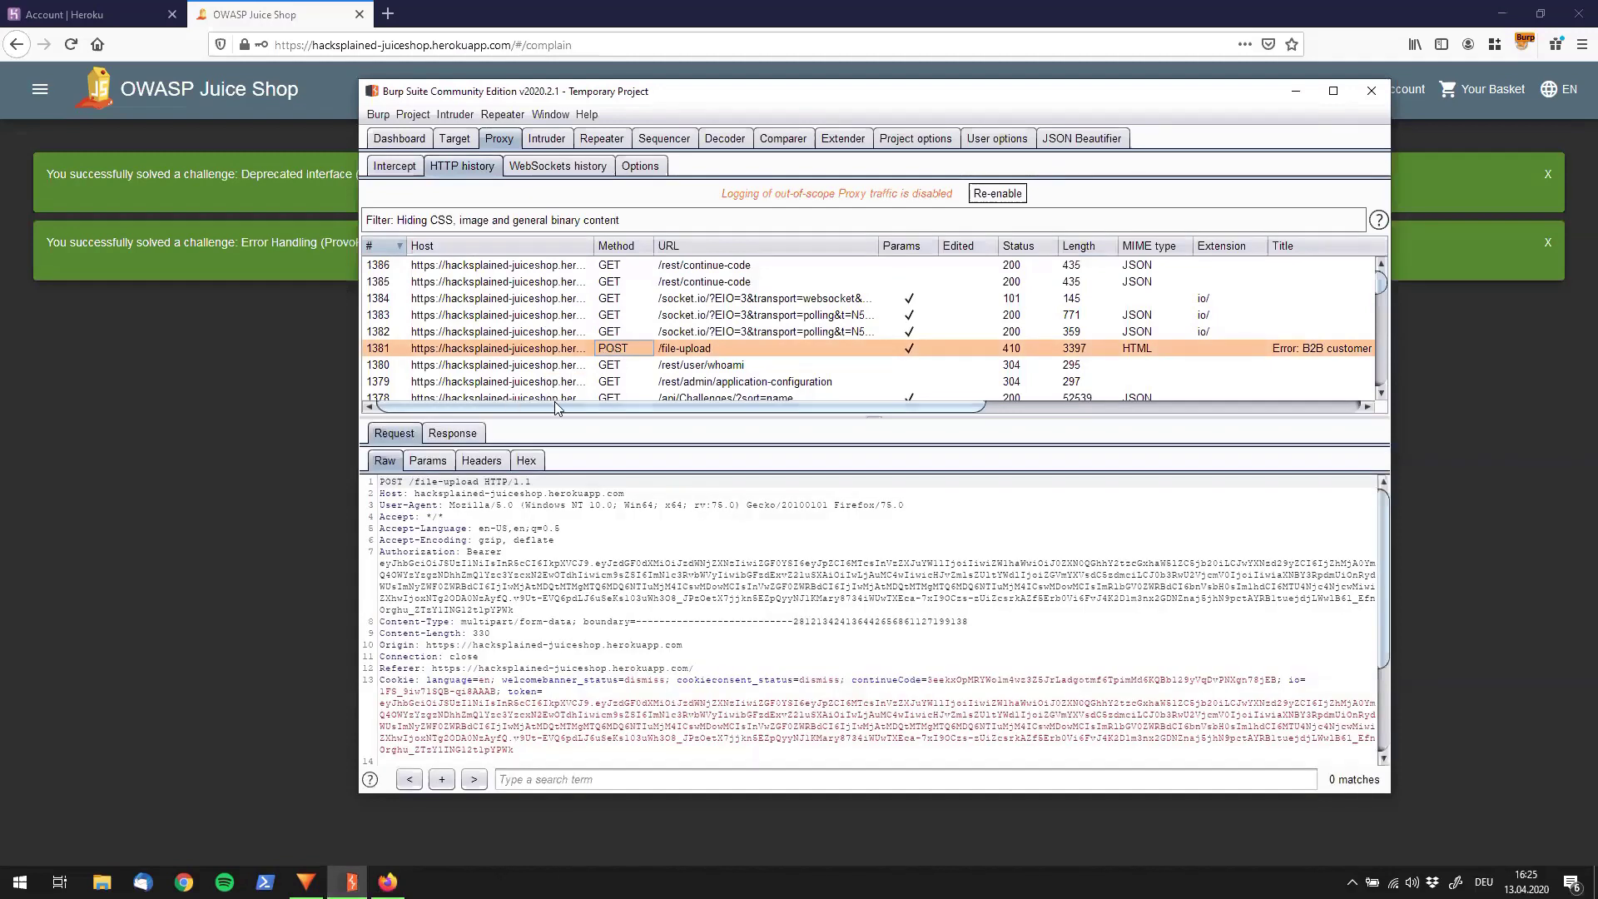
- Review the 410 Gone response headers deprecating B2B test.xml uploads, then go back to Juice Shop
left_click(471, 432)
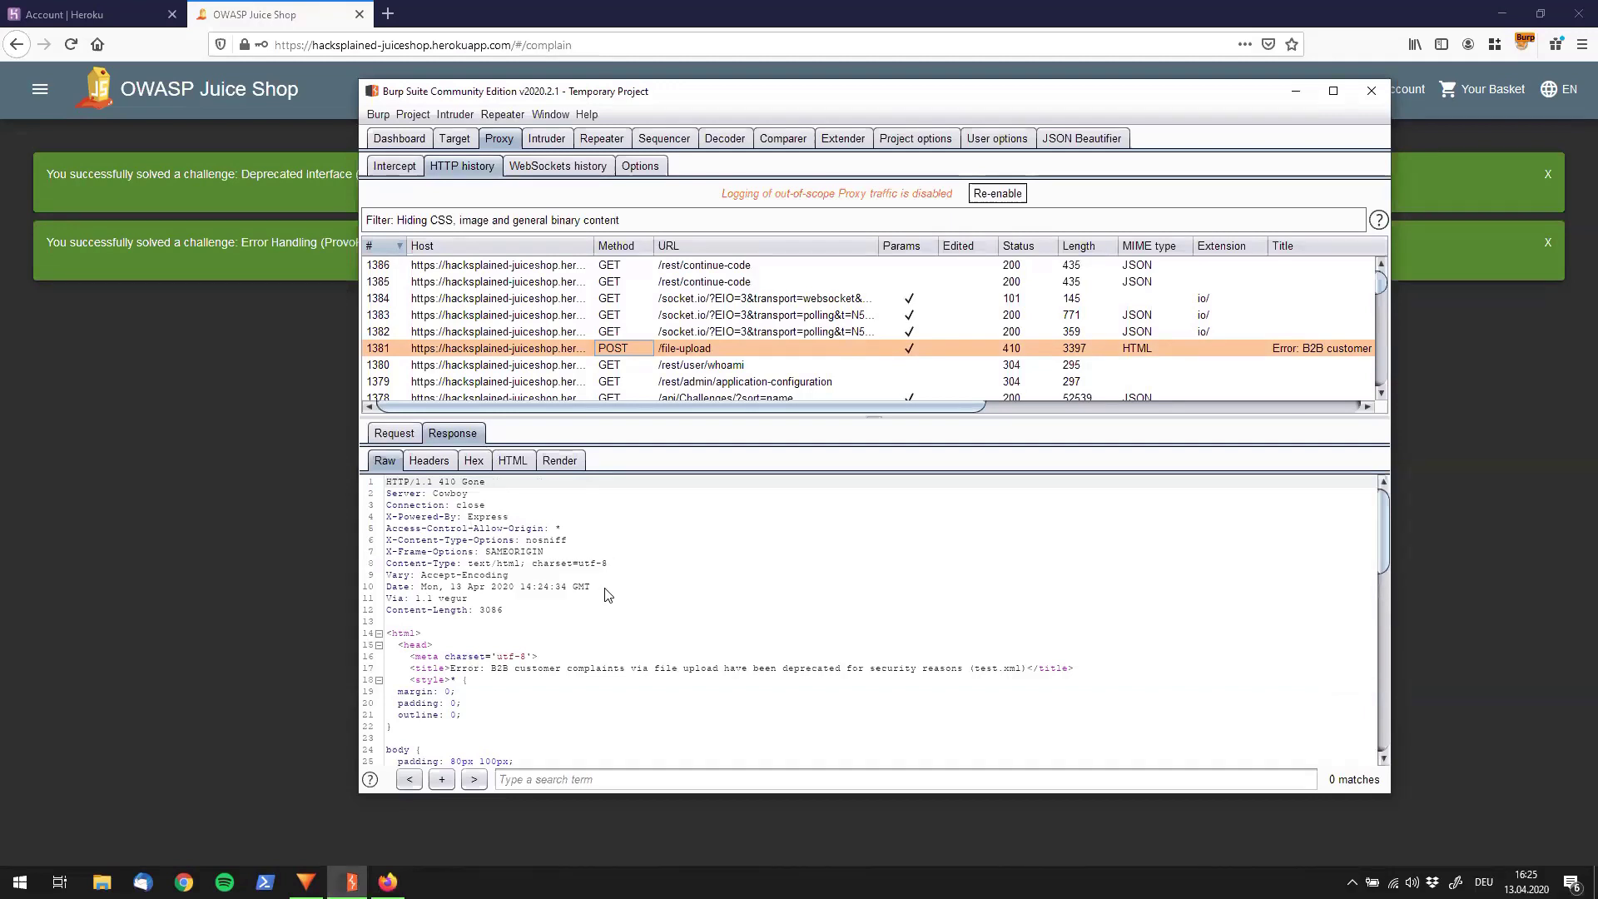
left_click_drag(681, 577, 683, 549)
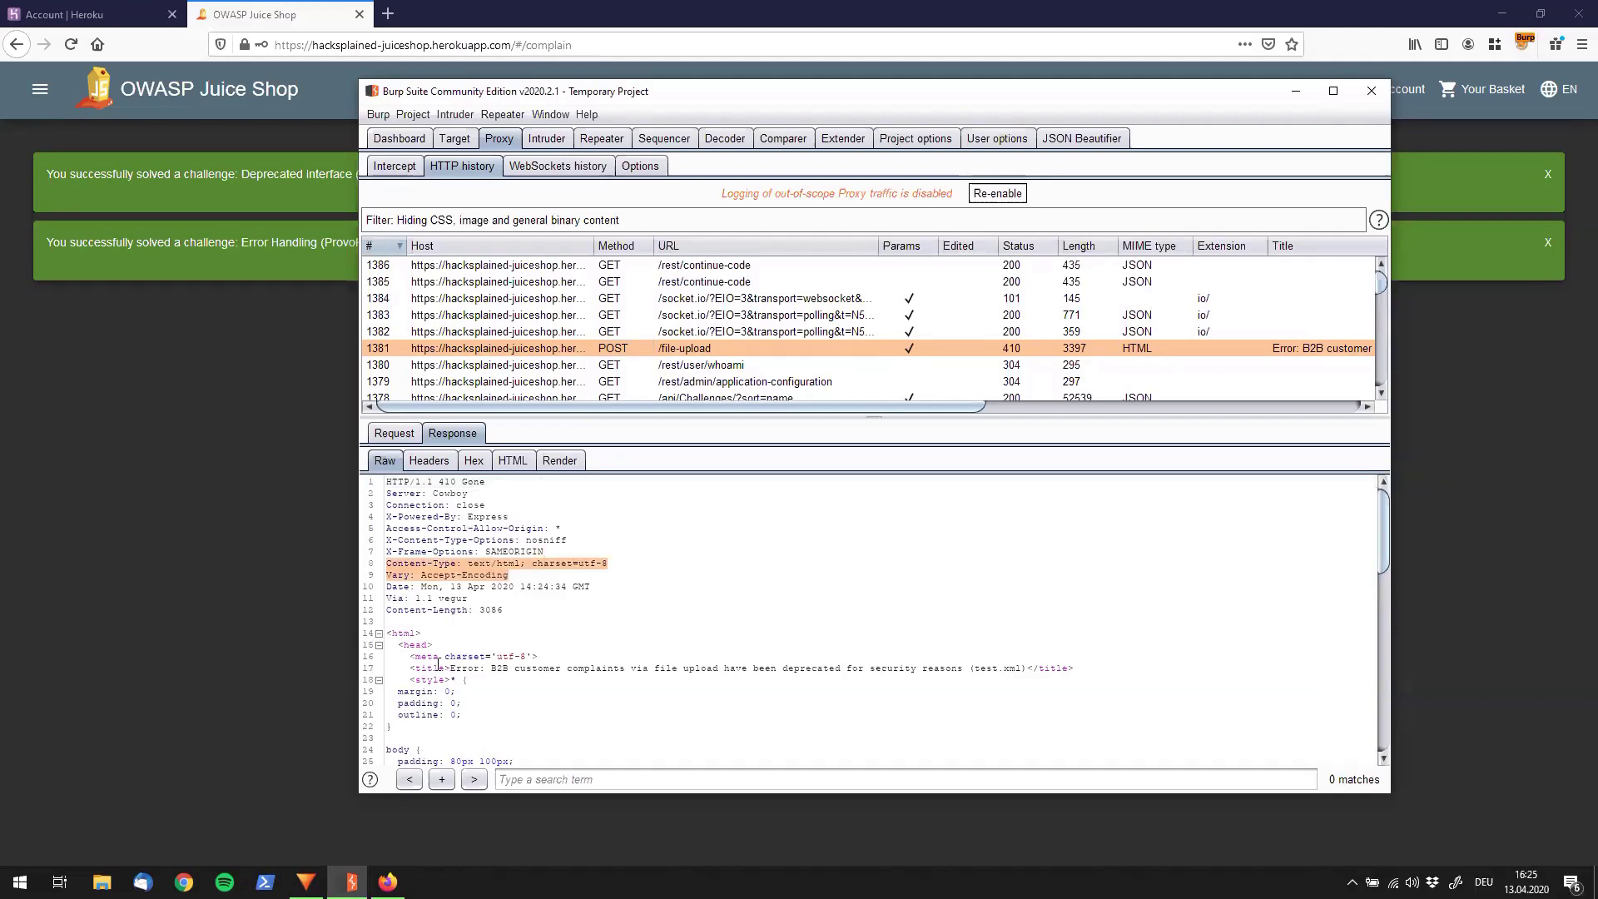
left_click(411, 668)
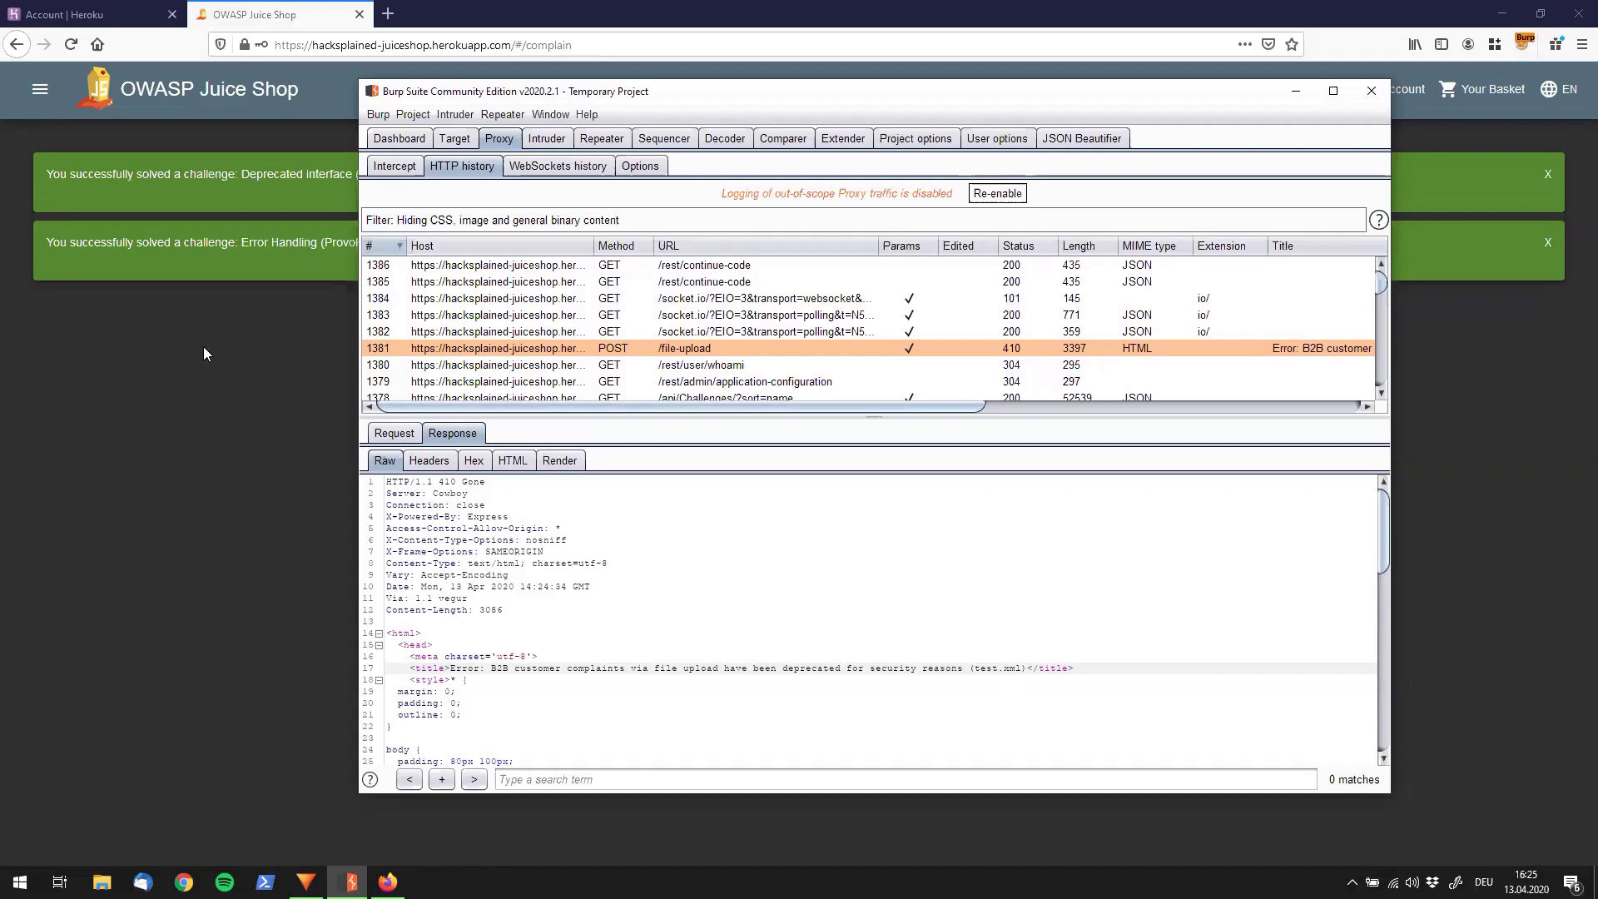
left_click(249, 379)
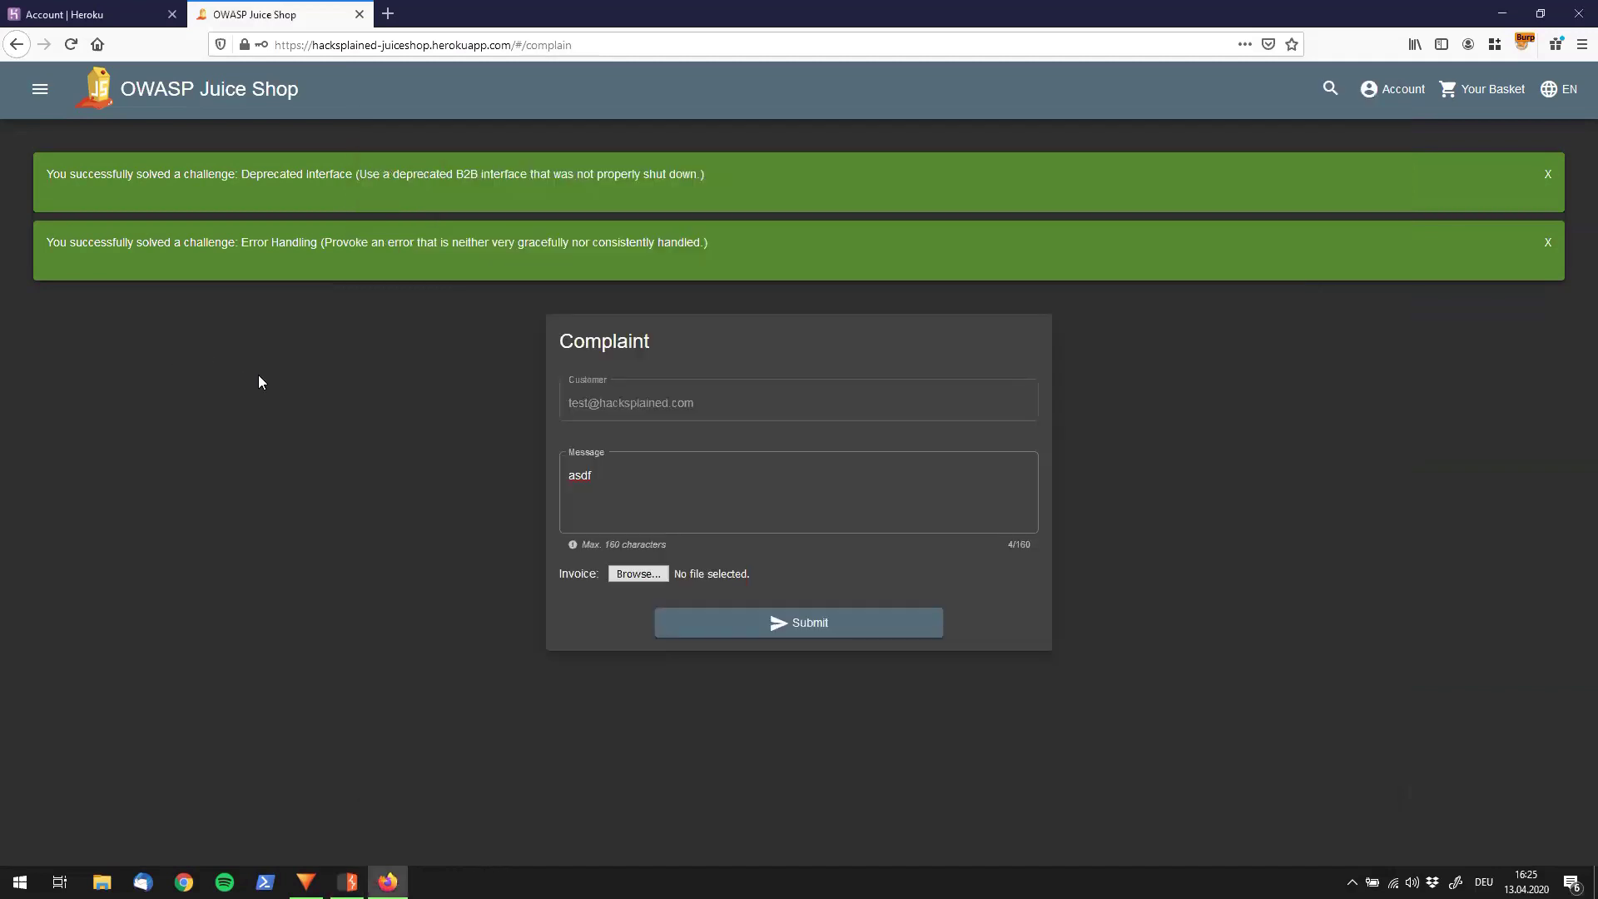